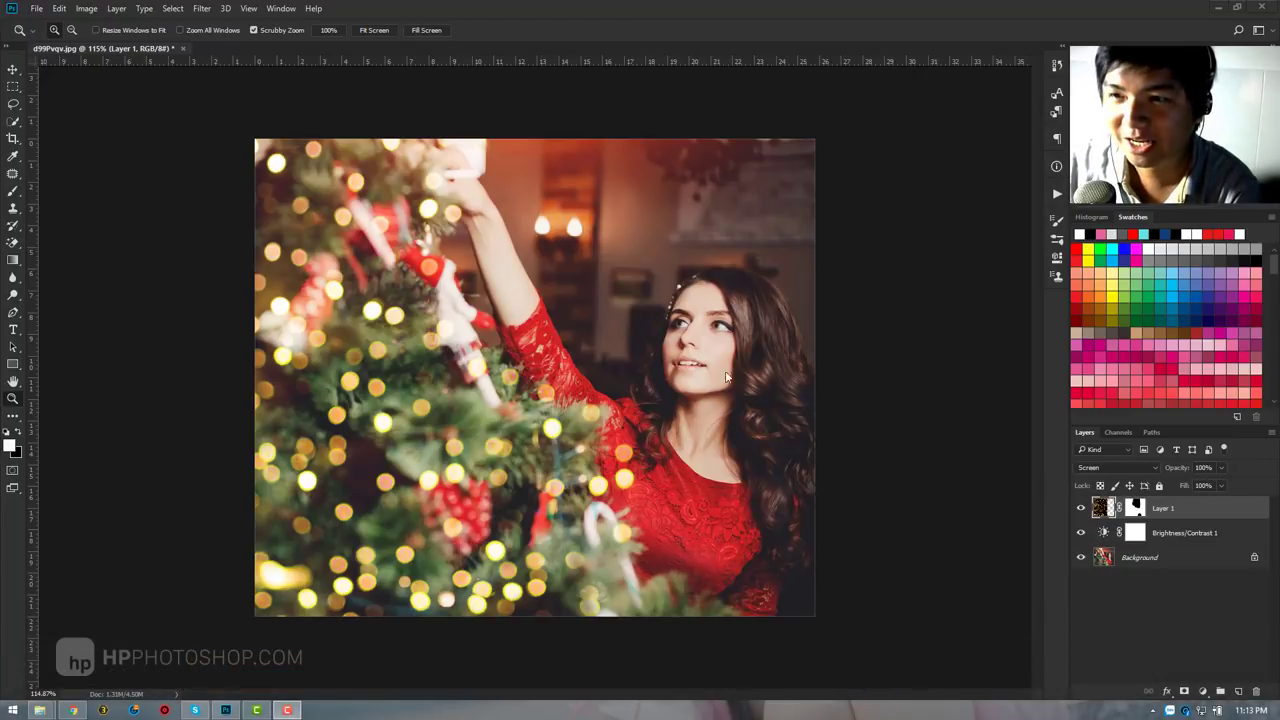
Delete the bokeh and Brightness/Contrast layers, leaving only the photo, viewed at 100%.
shift+click(1217, 535)
key(Delete)
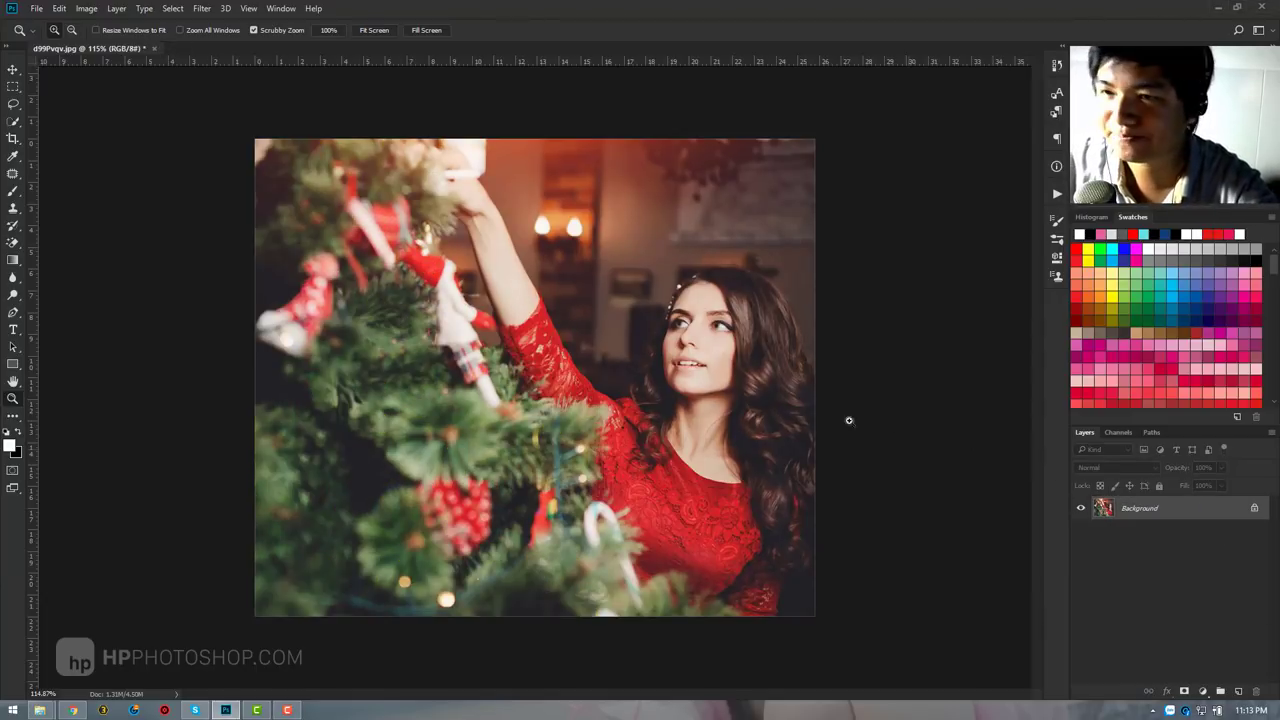
scroll(545, 366, down, 1)
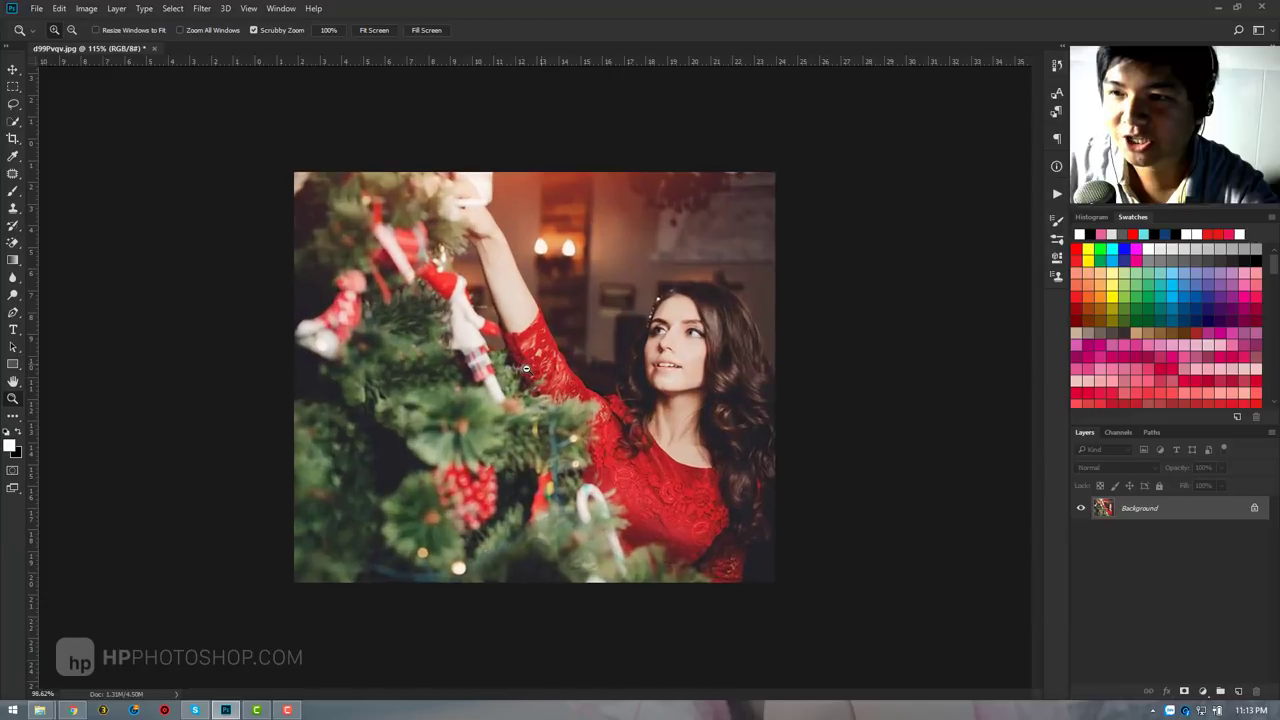
key(ctrl+1)
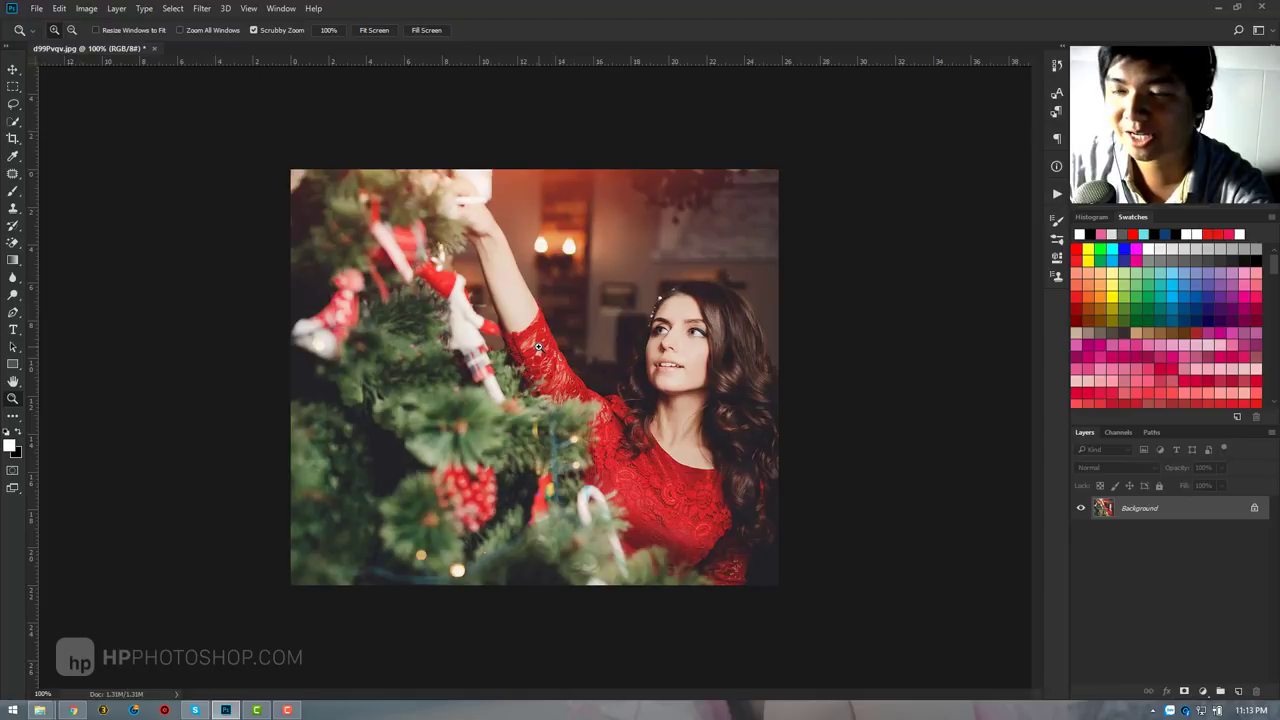
drag(538, 346, 567, 347)
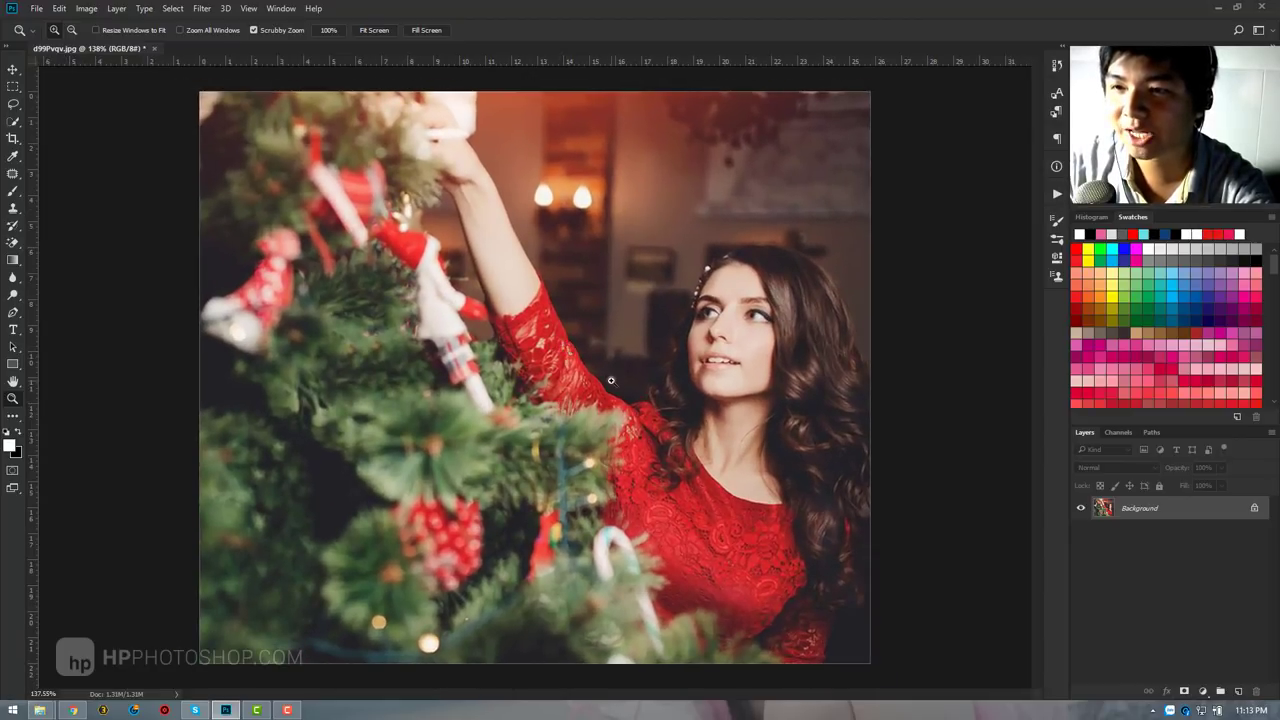
right_click(612, 382)
click(644, 405)
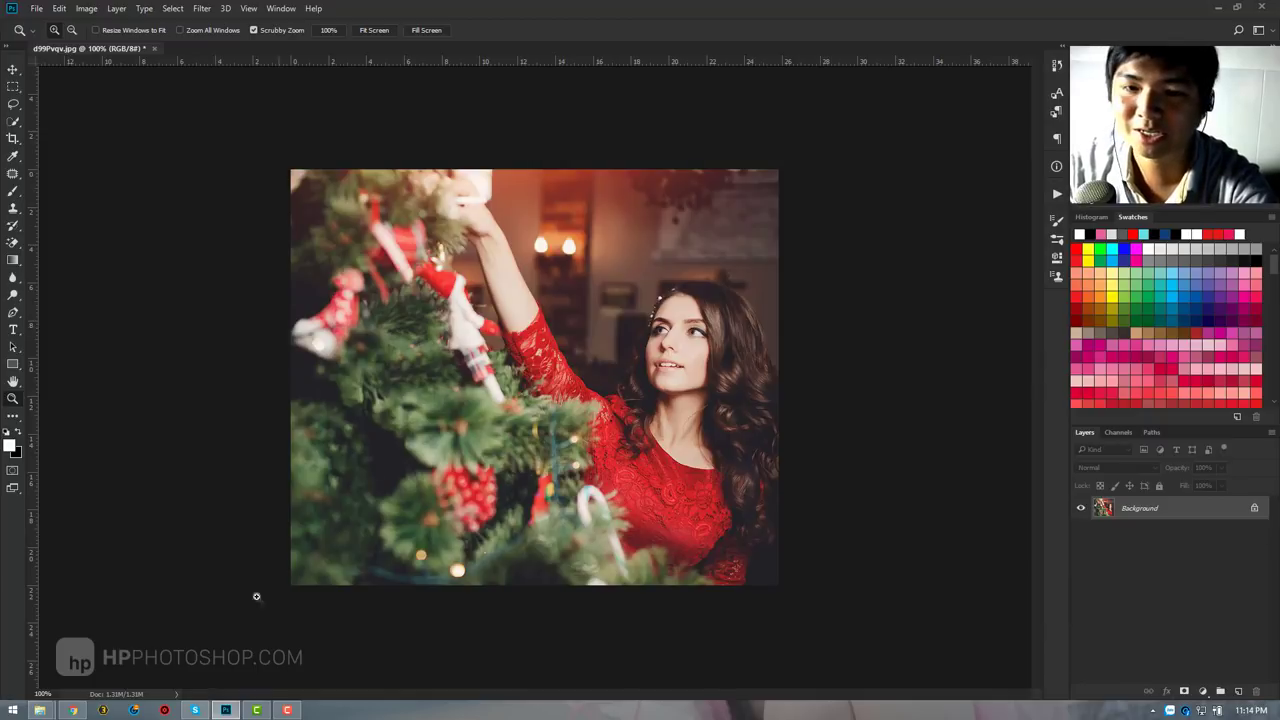
Search Google Images for 'christmas bokeh texture', filtered to Large size.
click(72, 710)
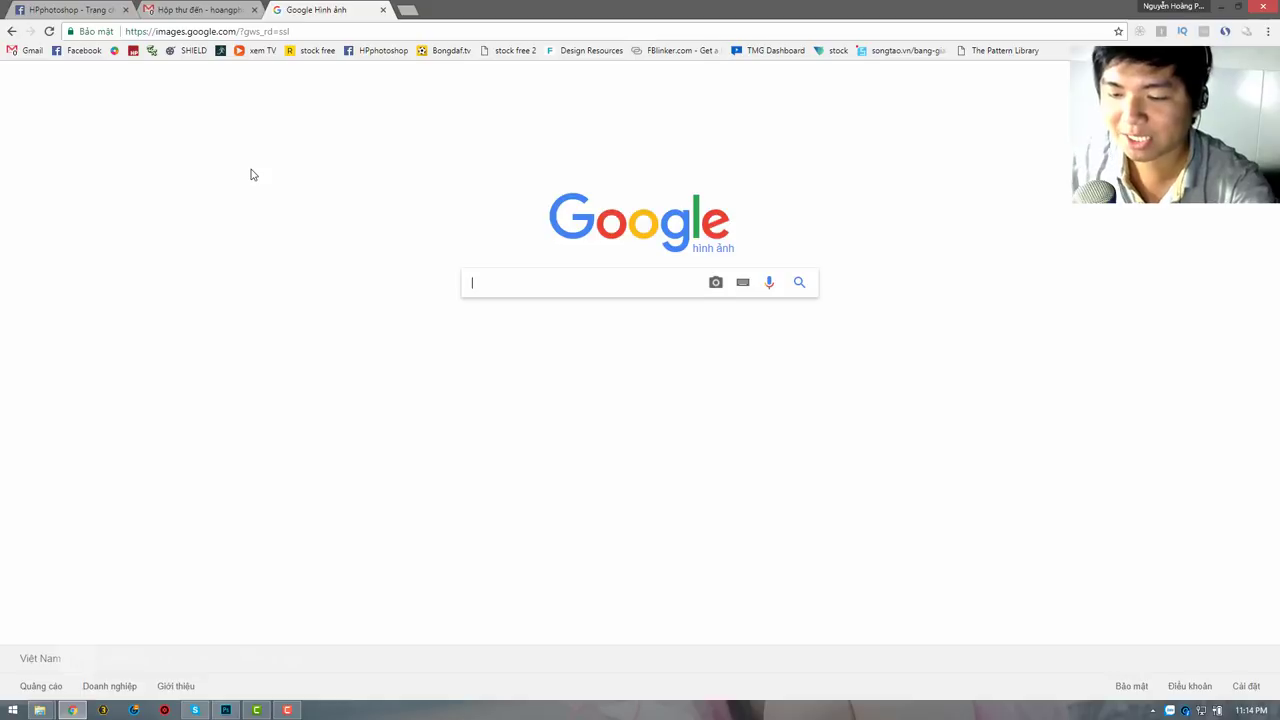
text(chi)
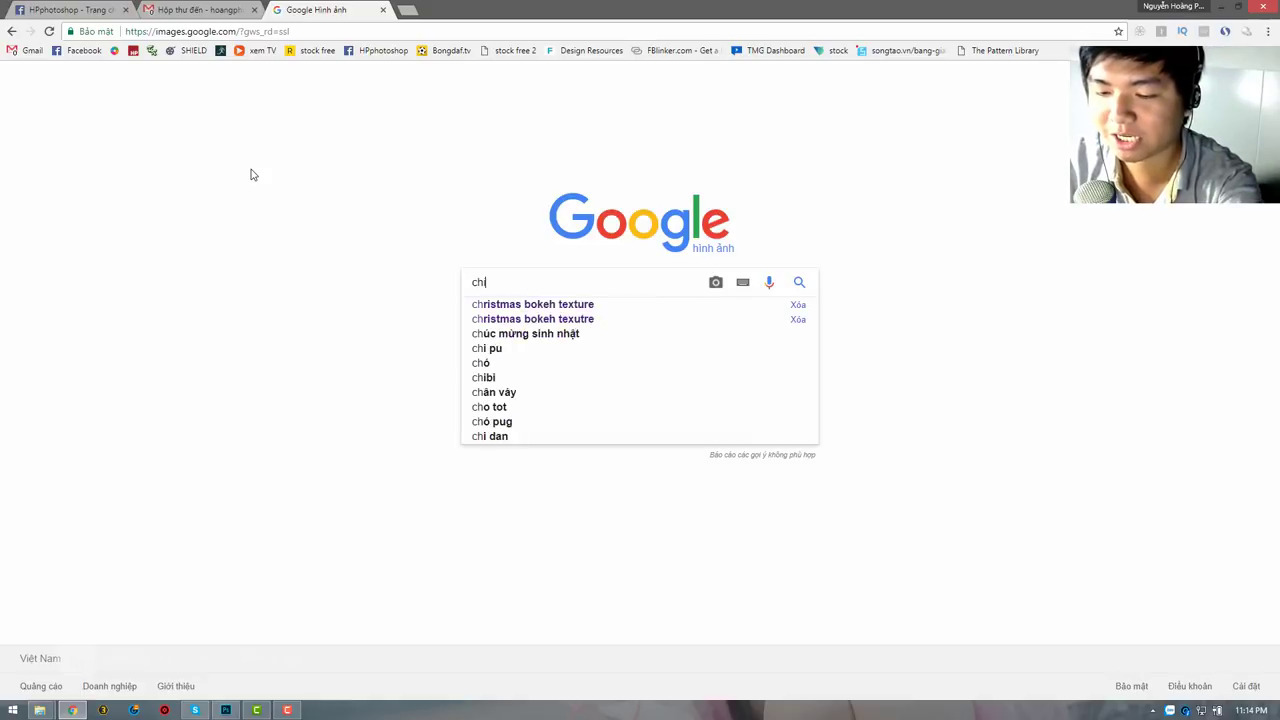
text(rst)
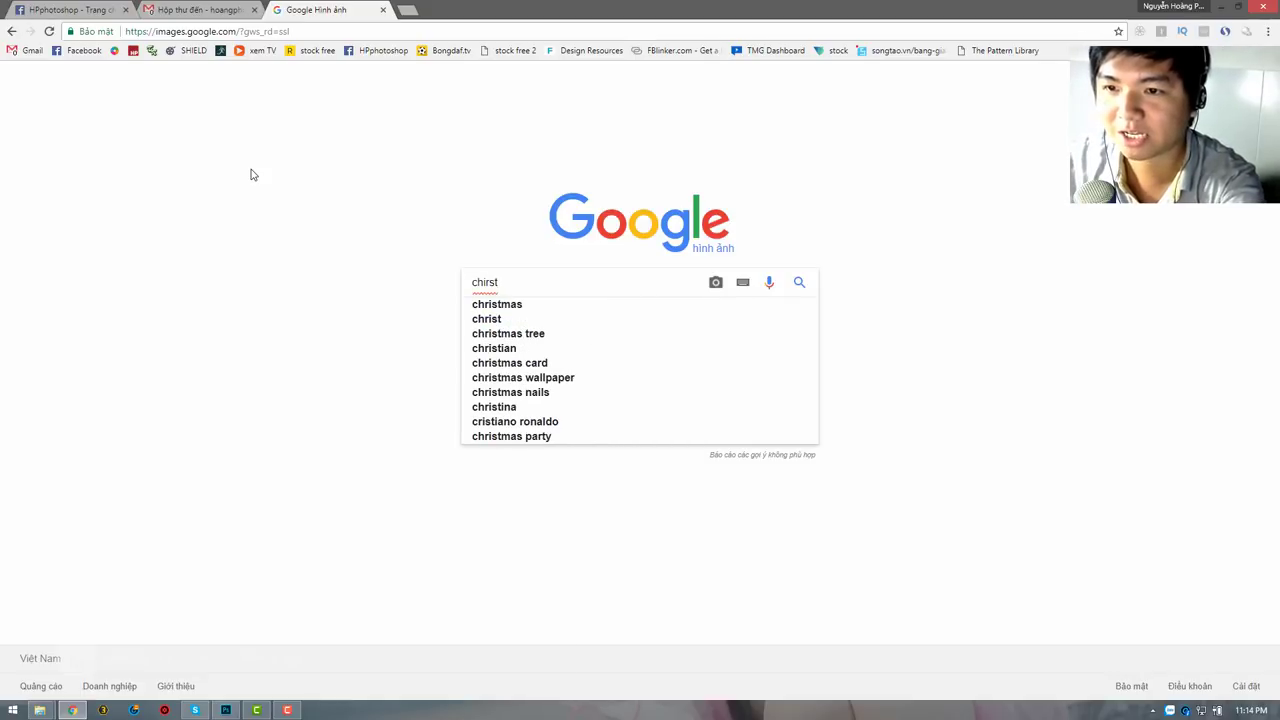
key(Down)
text(bokeh)
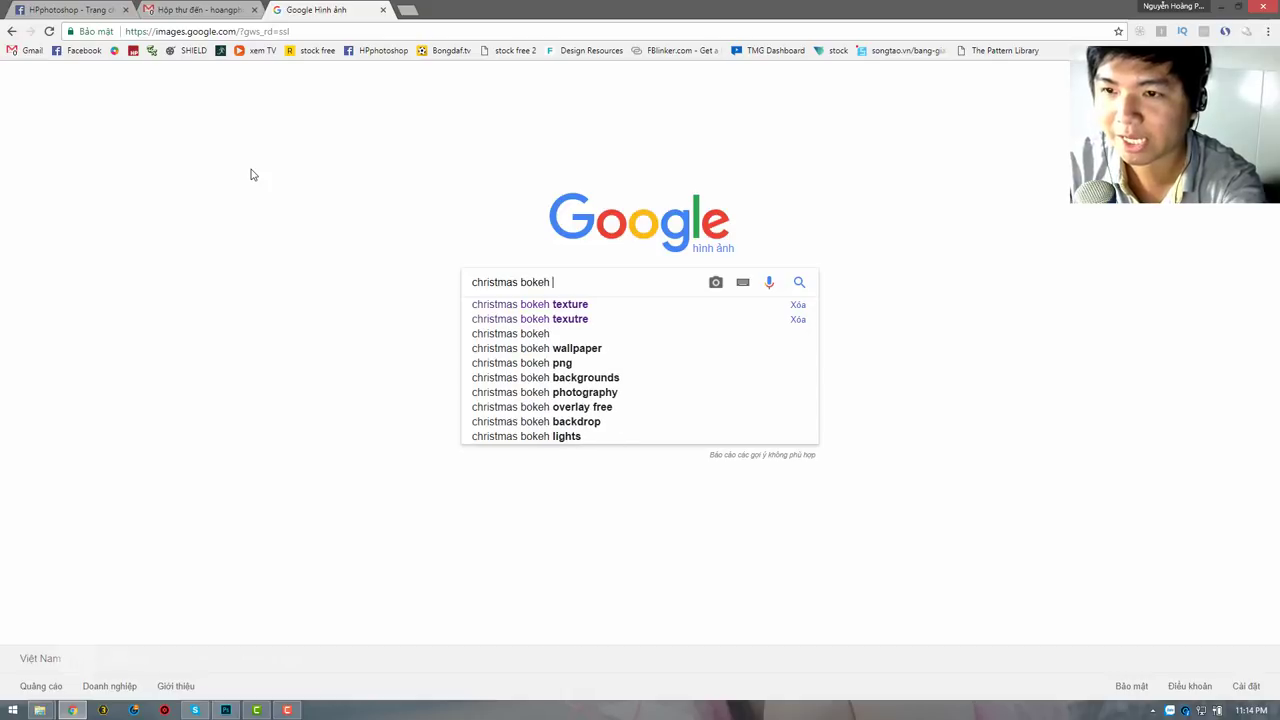
key(Down)
key(Return)
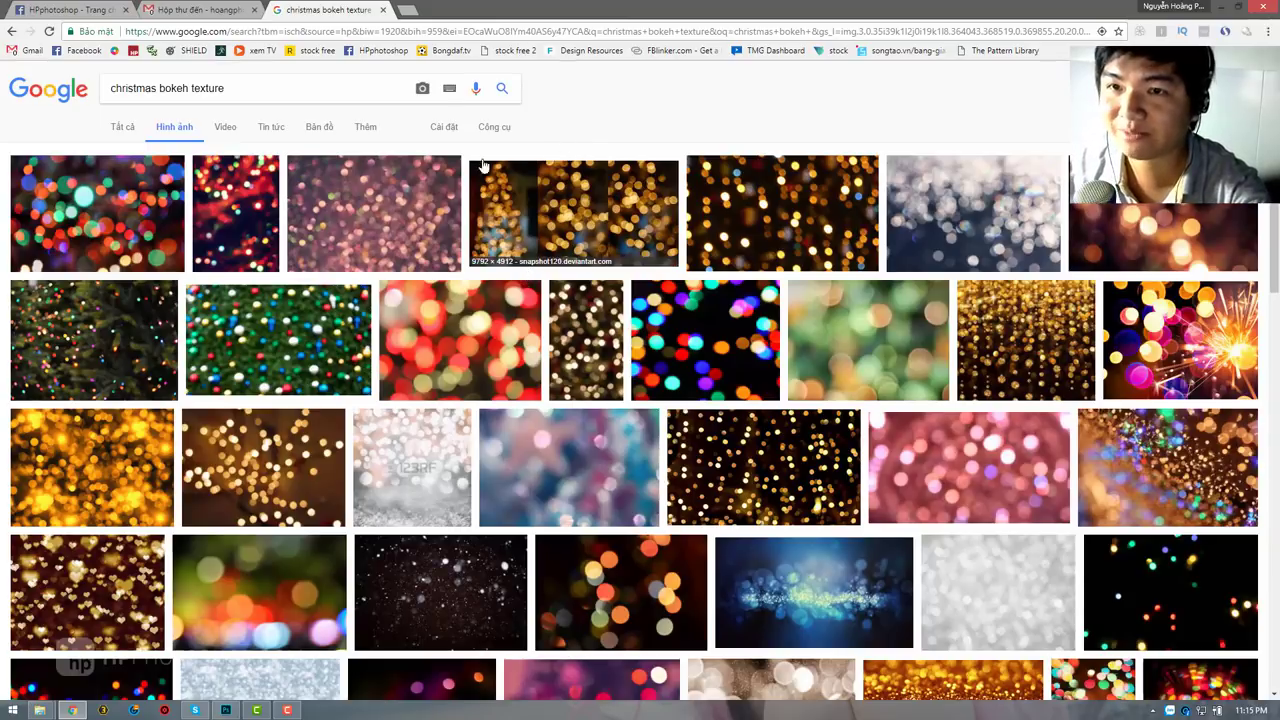
click(495, 127)
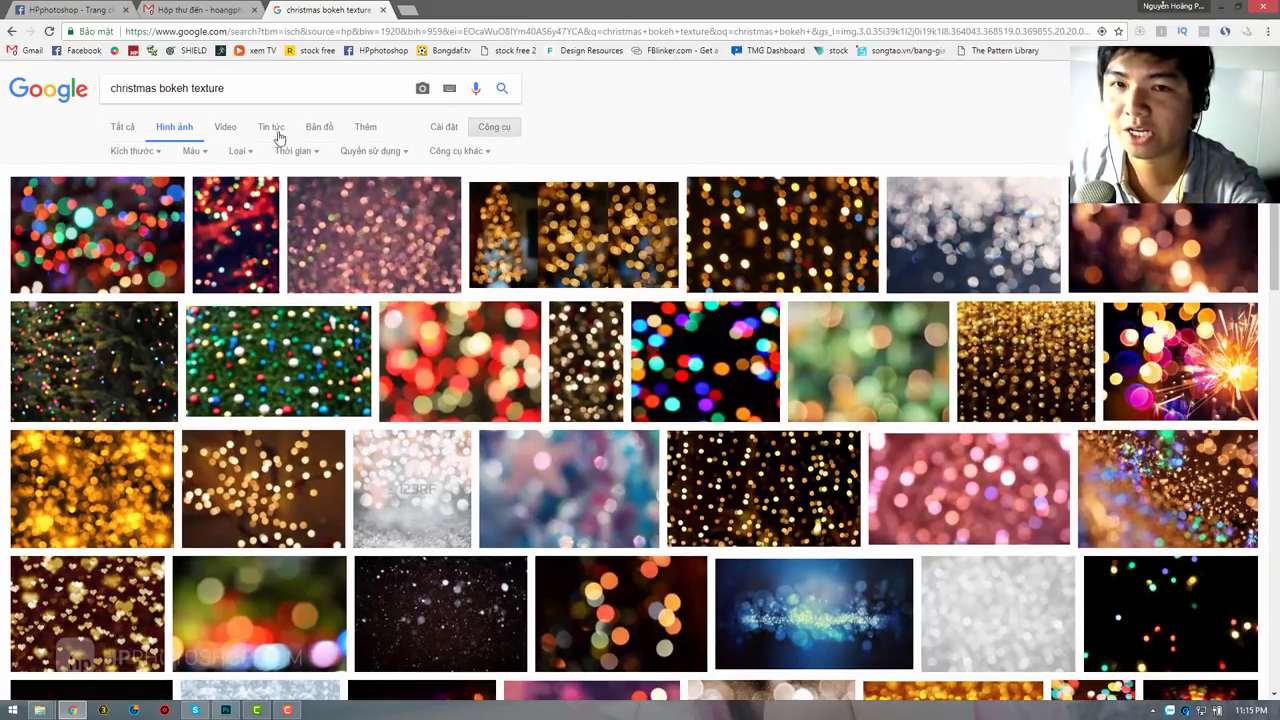
click(140, 151)
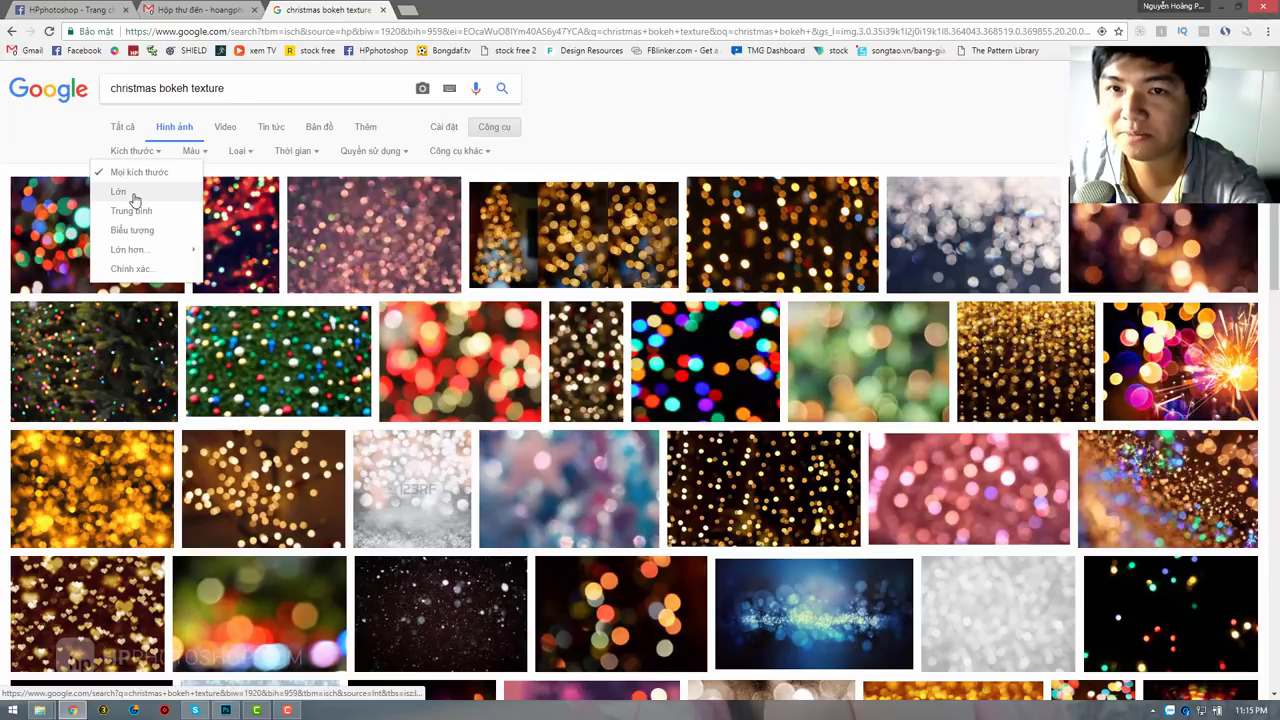
click(135, 193)
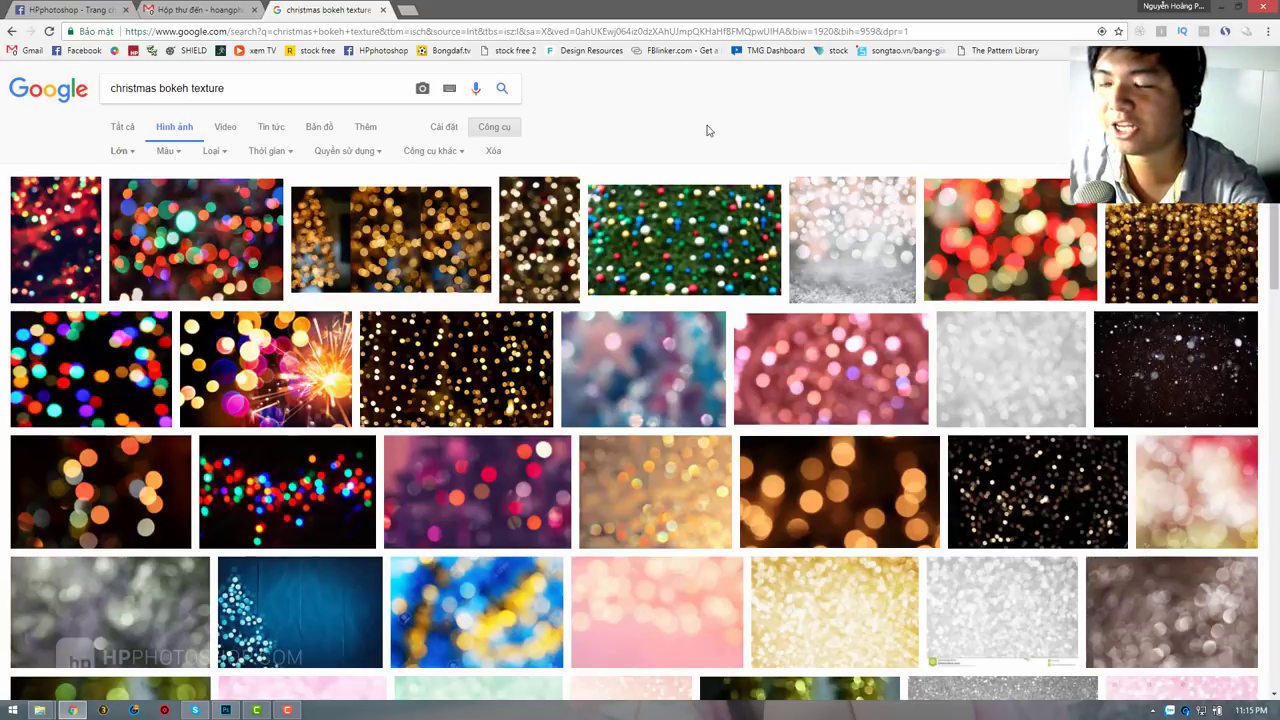
mouse_move(456, 368)
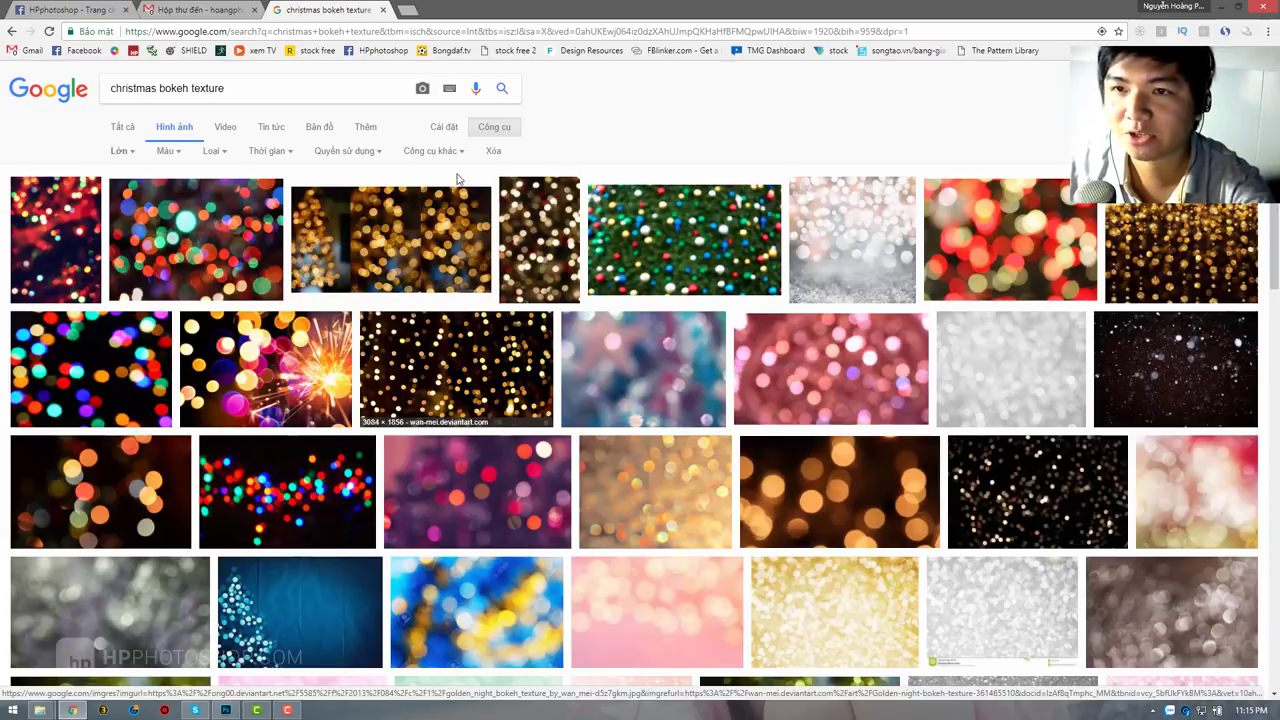
Copy the full-size golden night bokeh image and return to Photoshop.
click(490, 380)
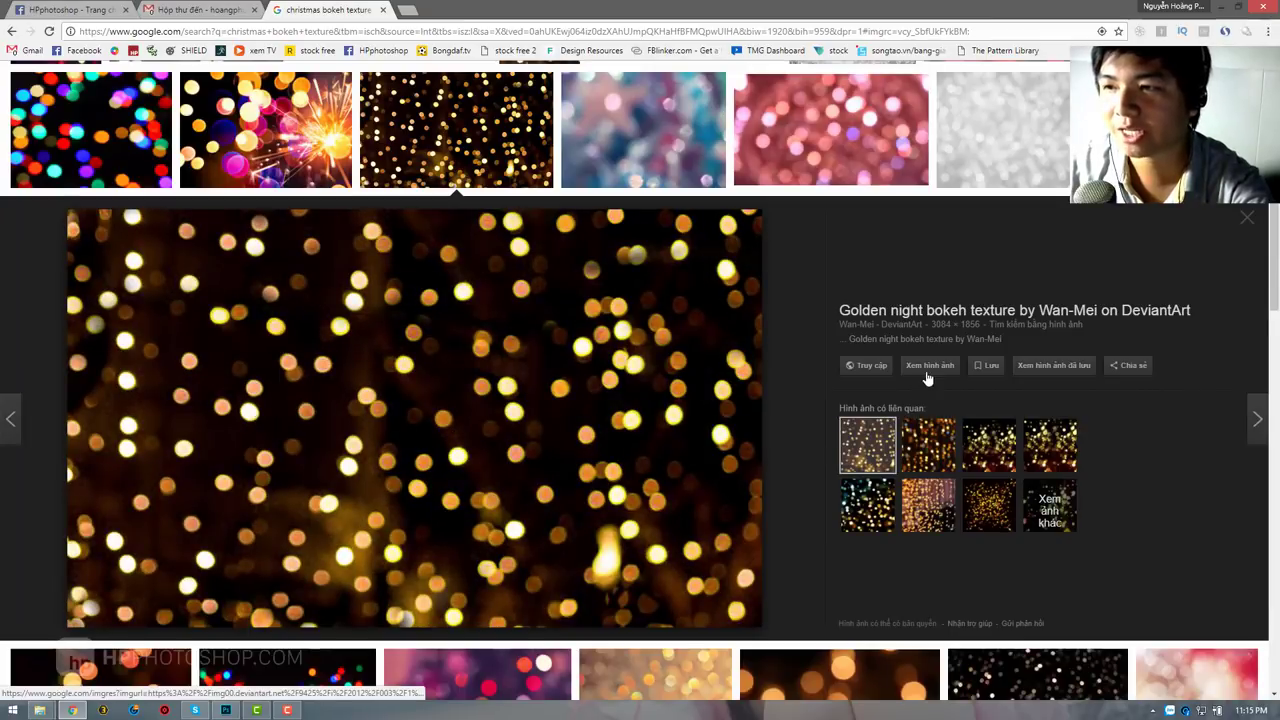
click(930, 365)
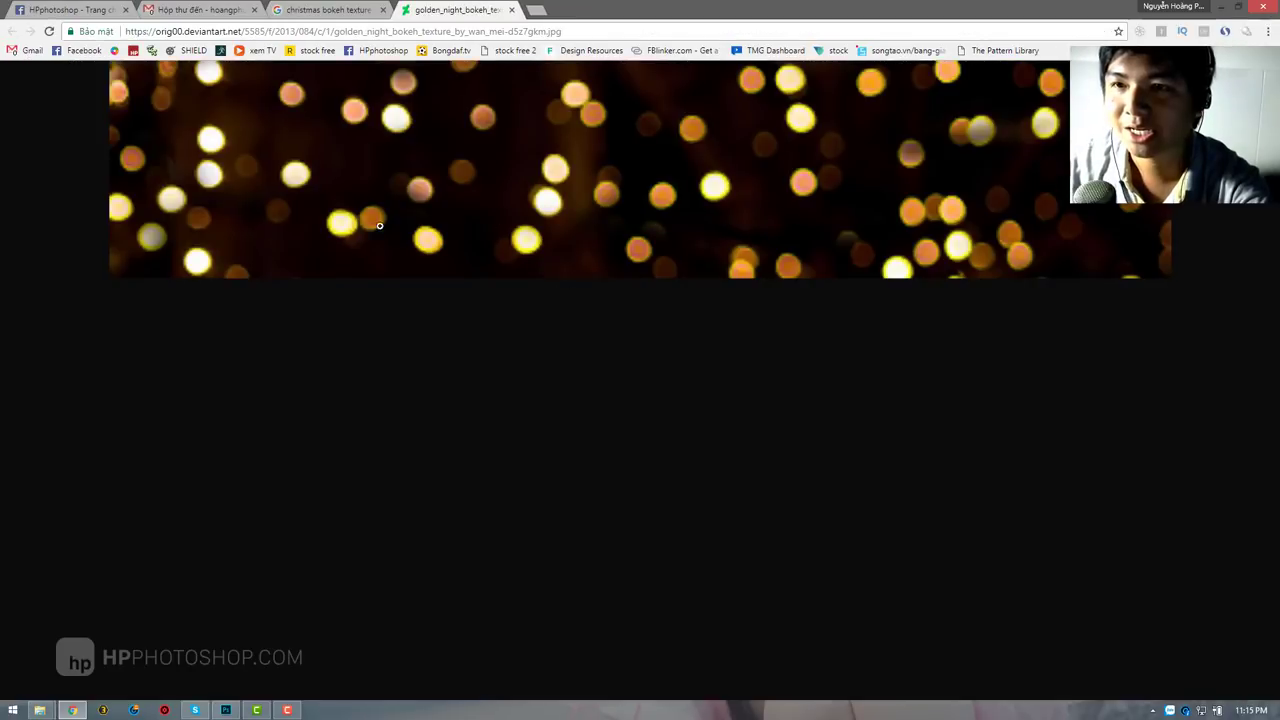
click(713, 223)
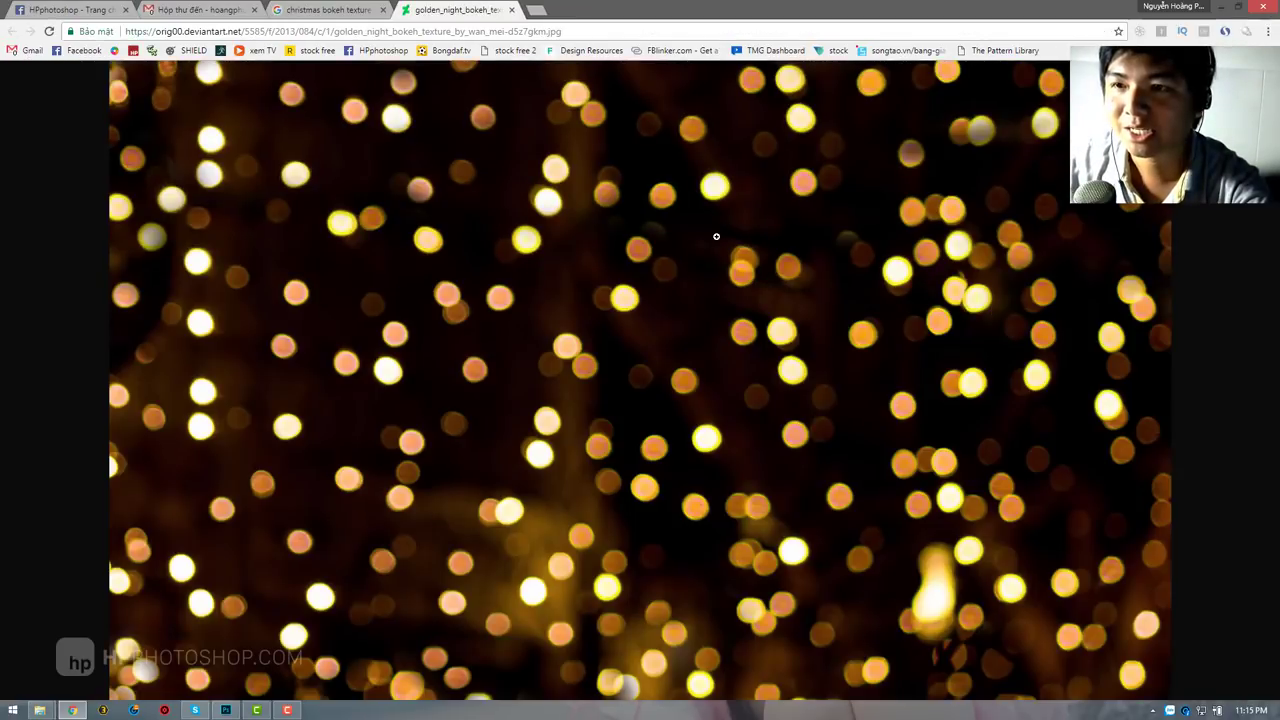
right_click(657, 304)
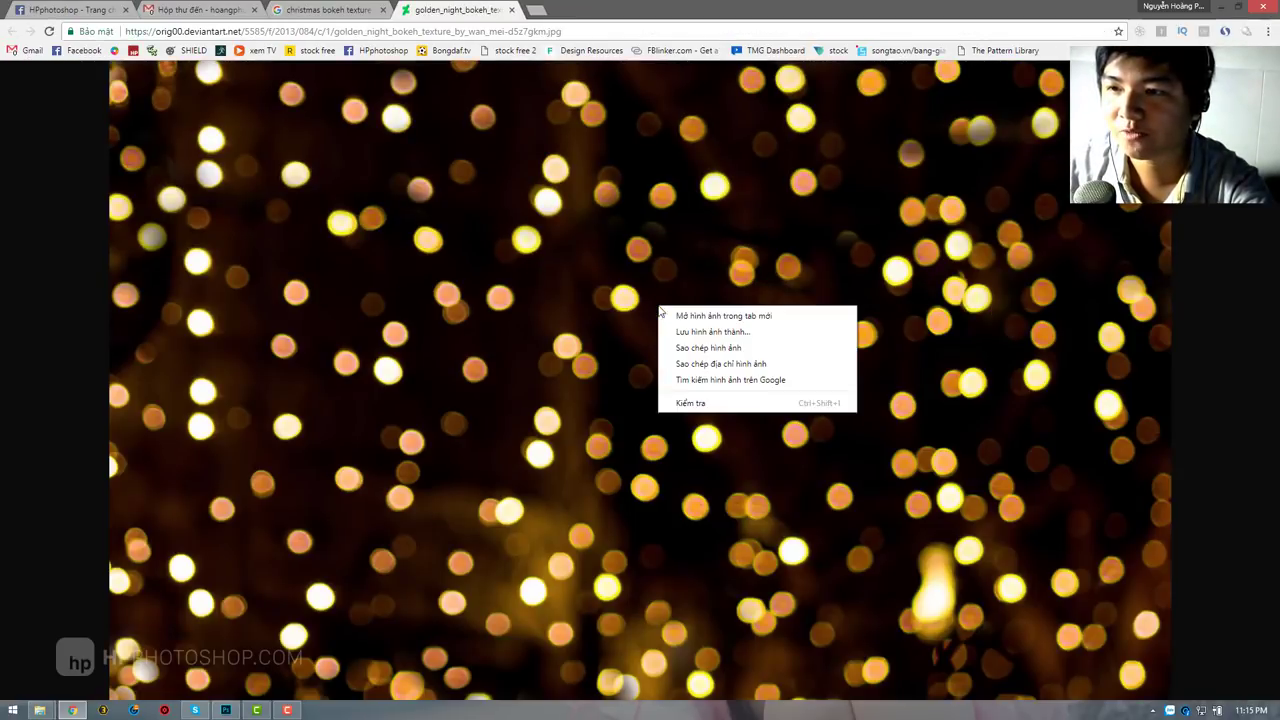
click(714, 343)
key(alt+Tab)
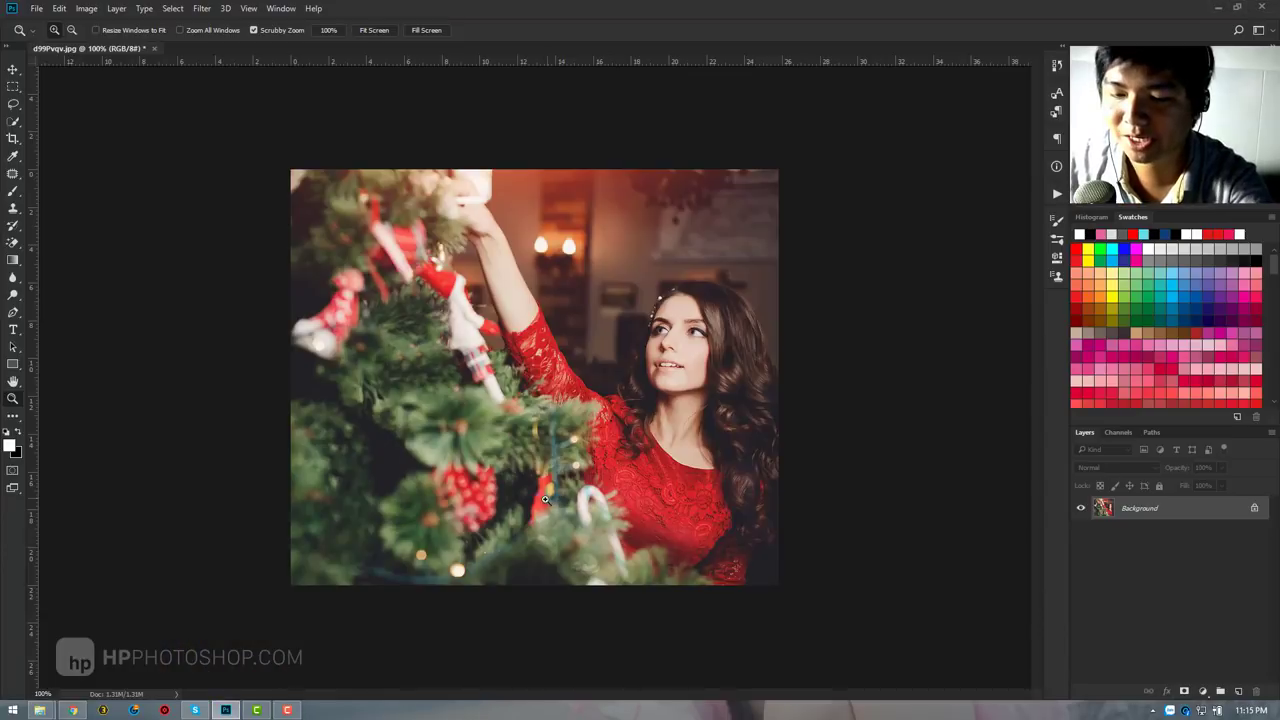
Paste the bokeh texture as Layer 1 and scale it down to about 35%.
key(ctrl+v)
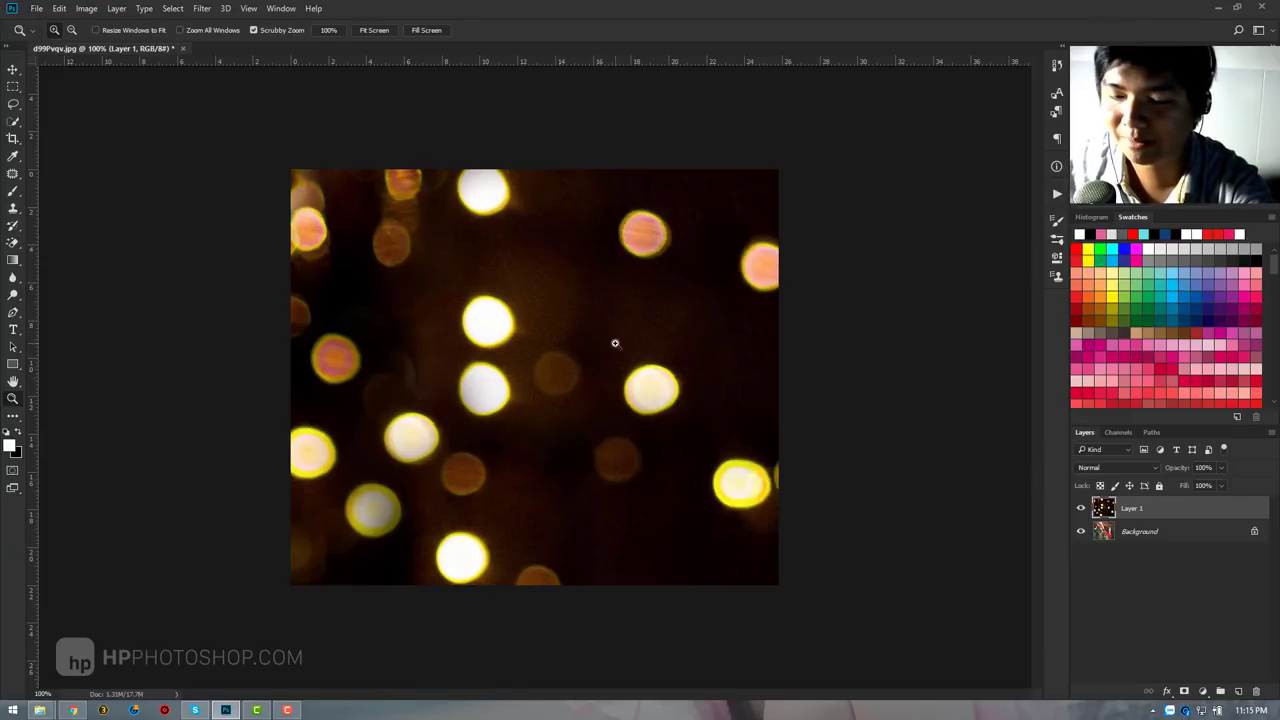
key(ctrl+t)
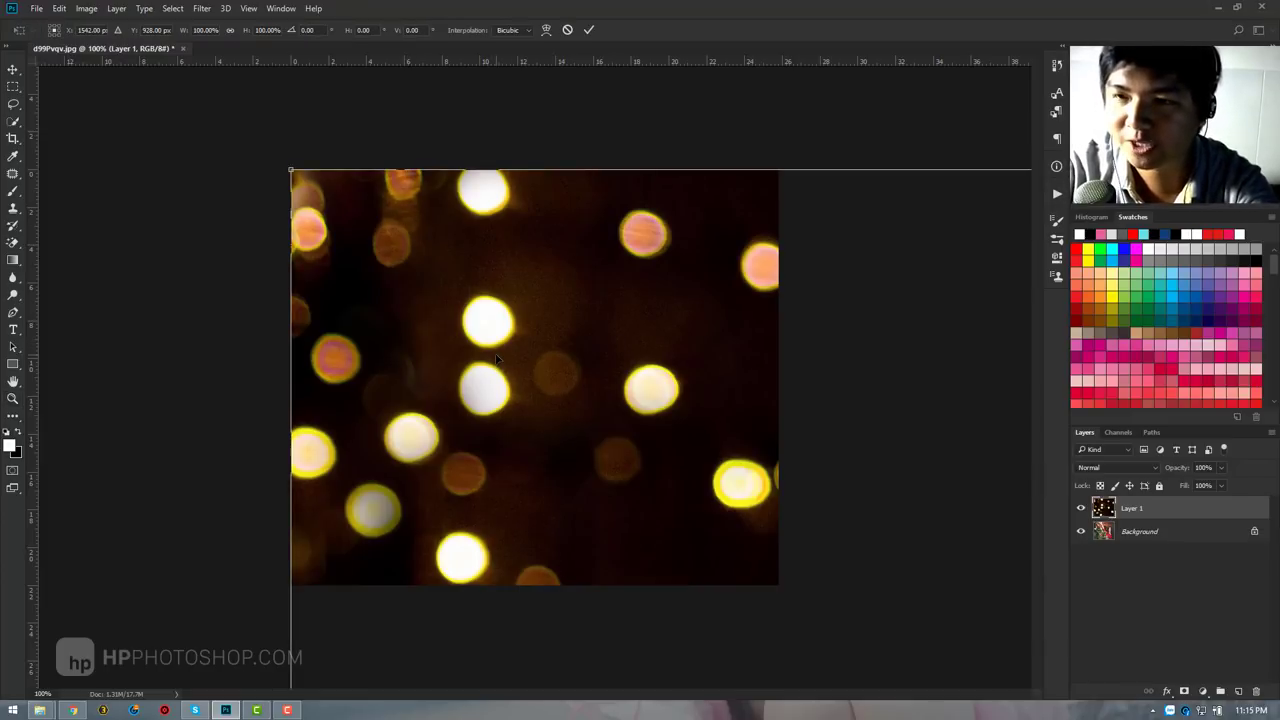
key(ctrl+0)
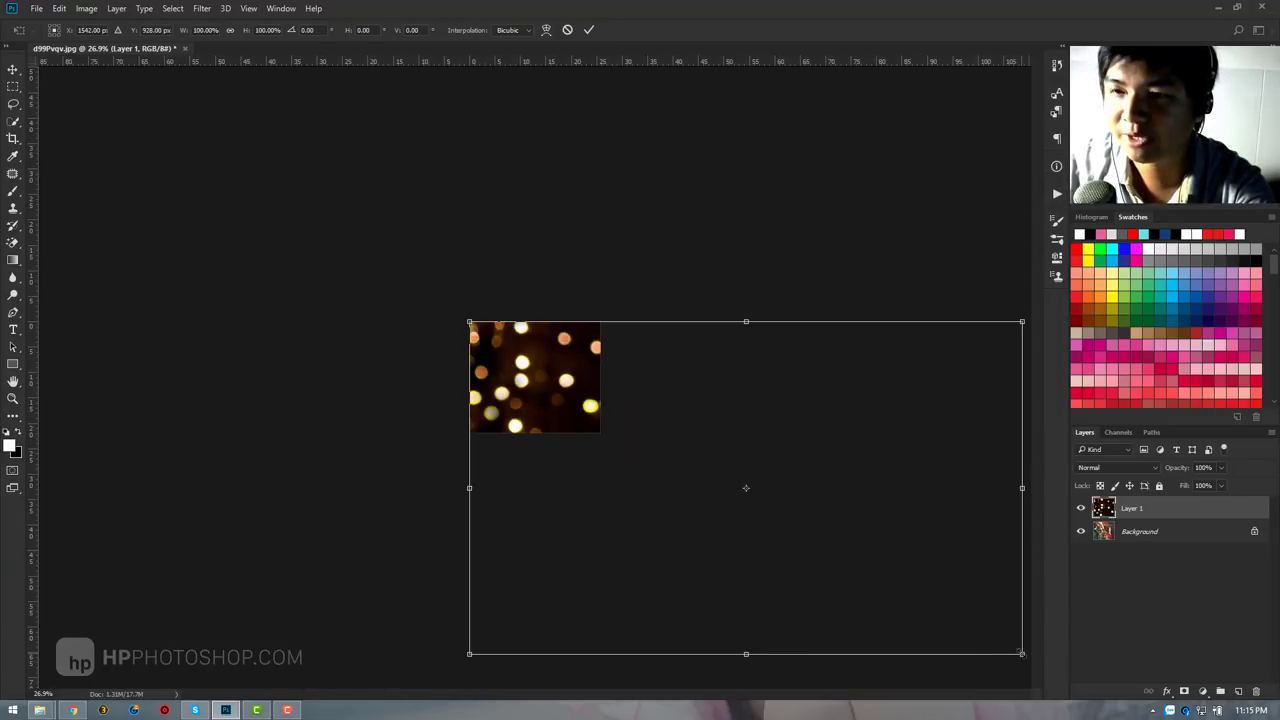
drag(1021, 654, 631, 487)
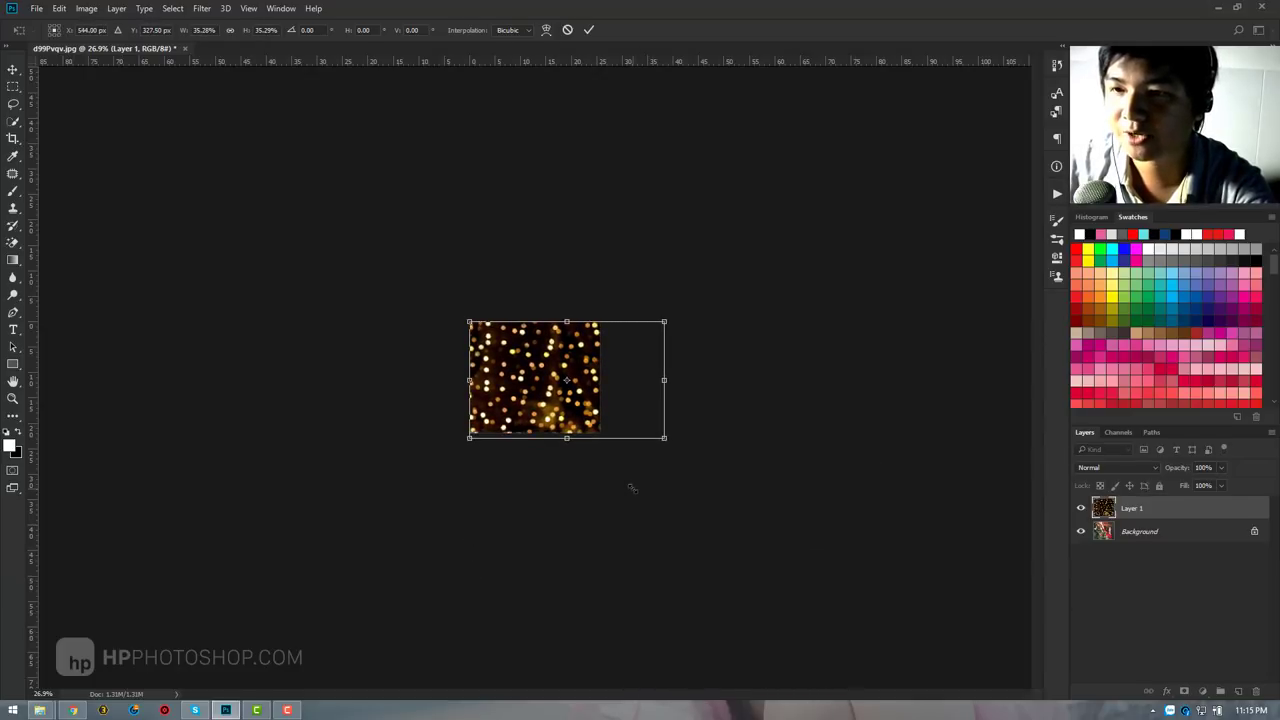
key(Return)
key(z)
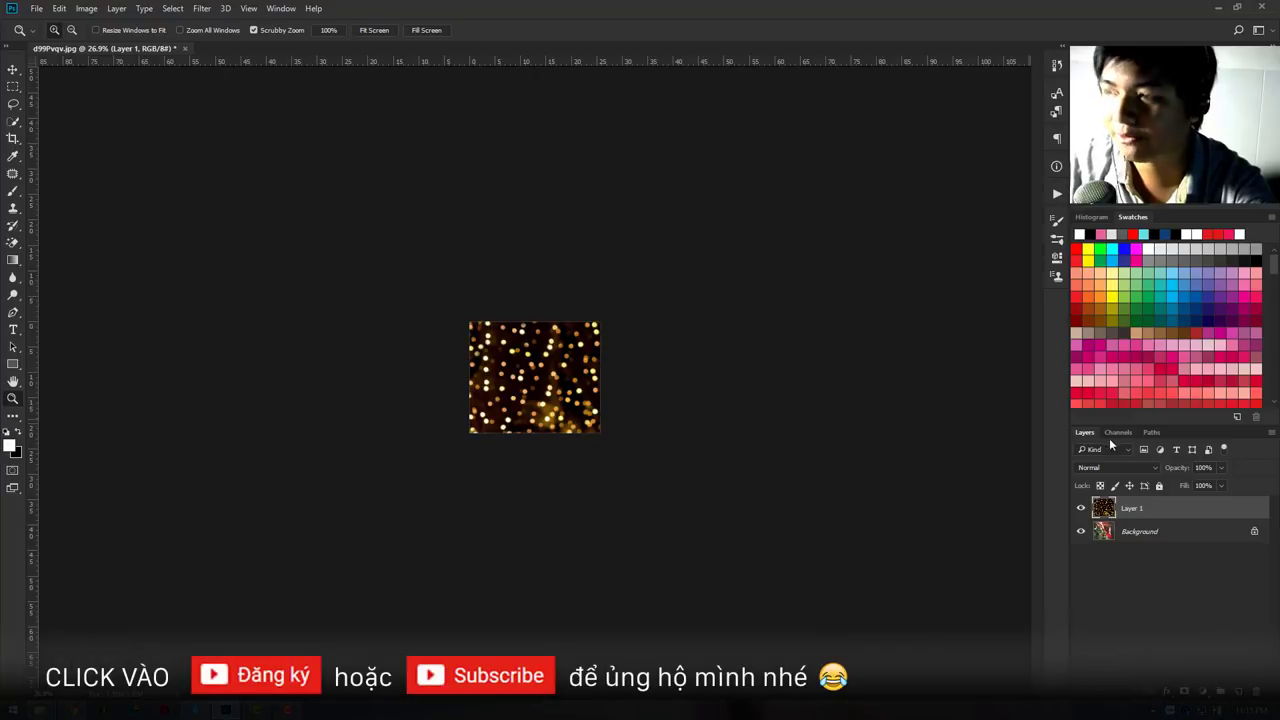
Set Layer 1 to Screen, then compare by toggling the Background's visibility off and on.
click(1143, 467)
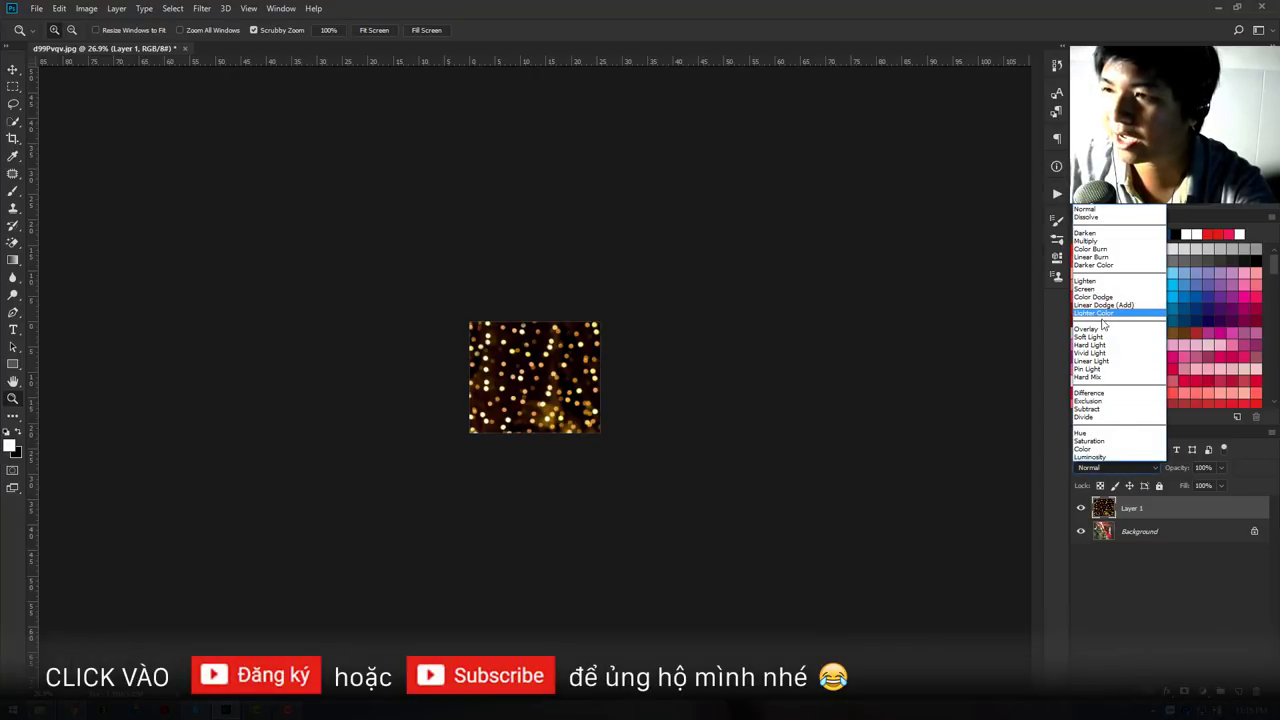
click(1104, 289)
click(592, 358)
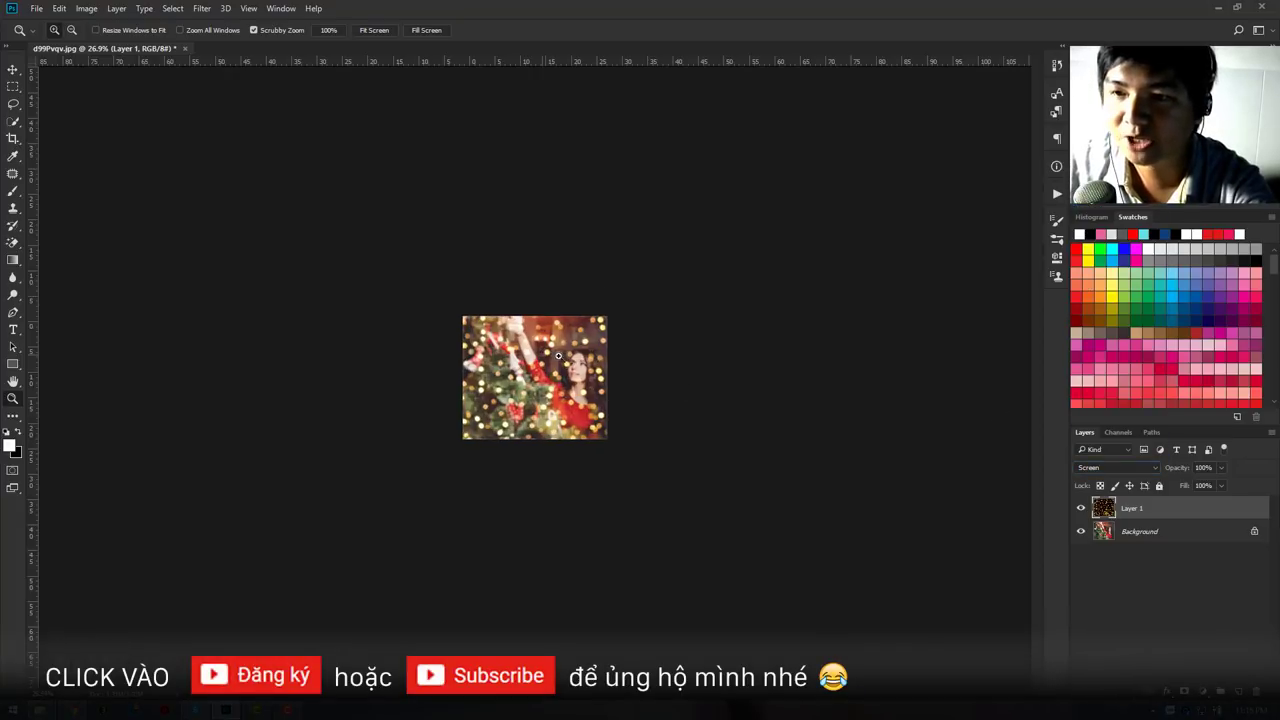
drag(592, 358, 597, 360)
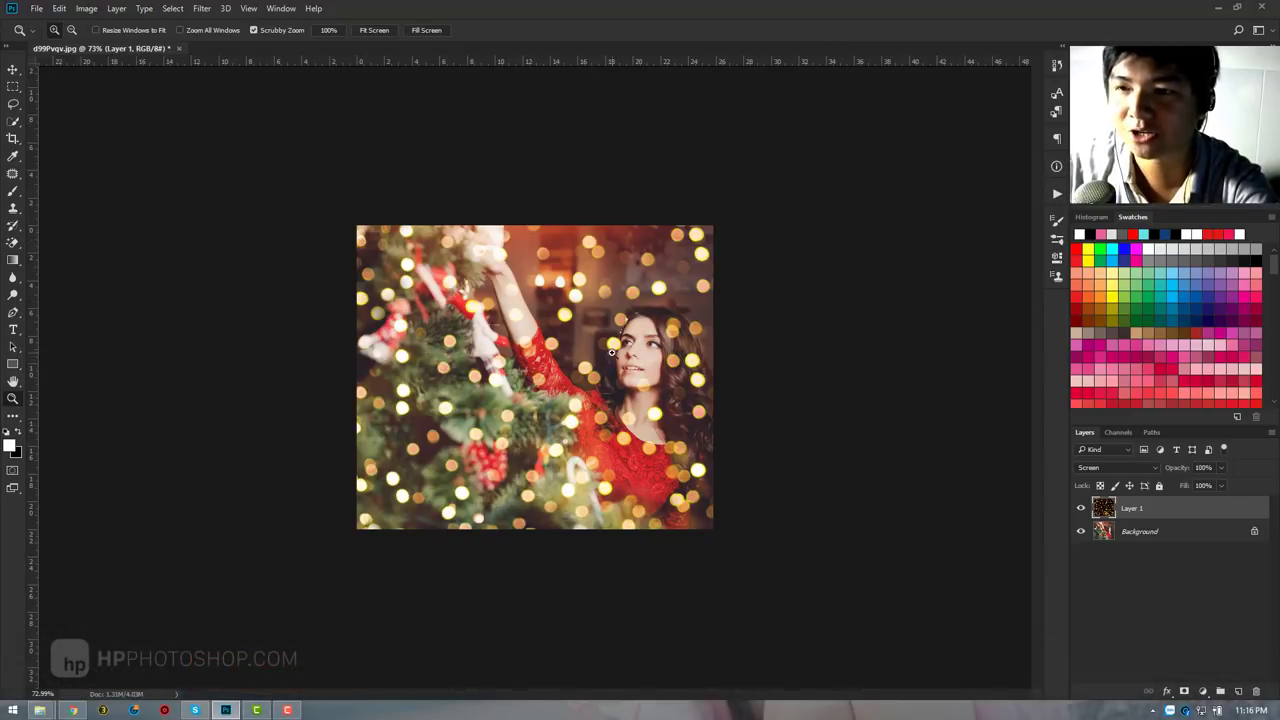
click(1080, 532)
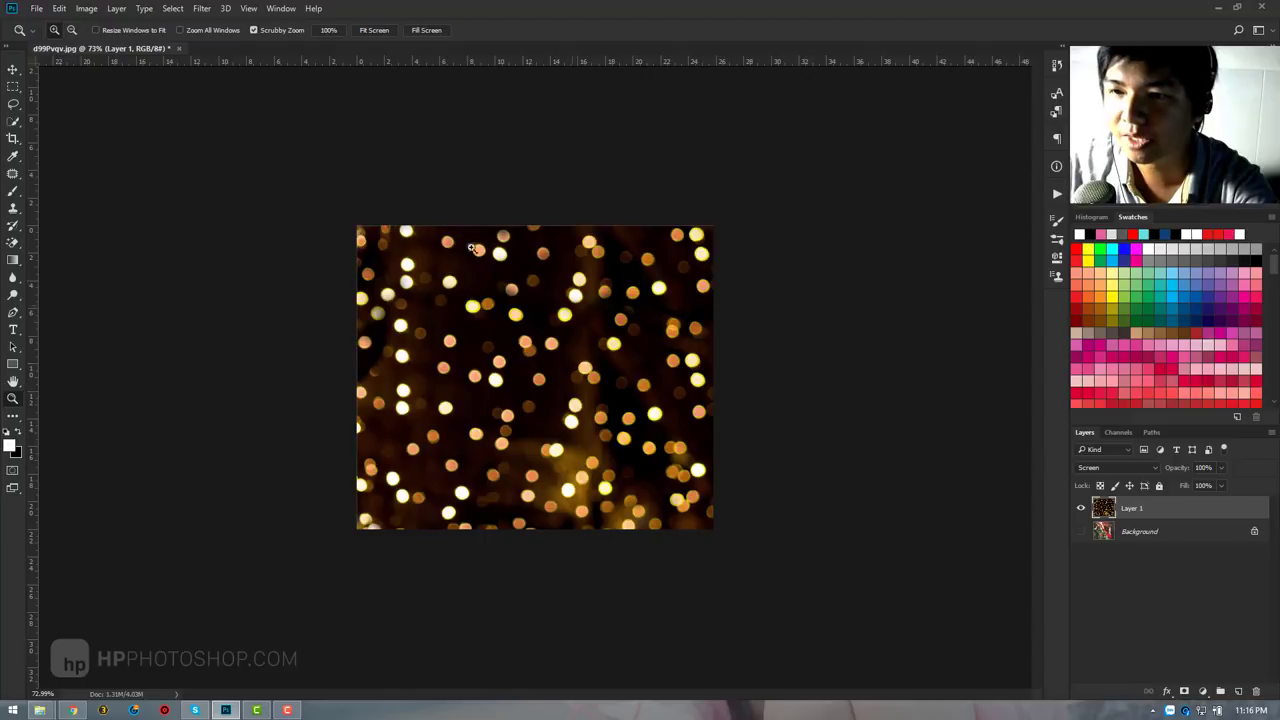
click(1081, 531)
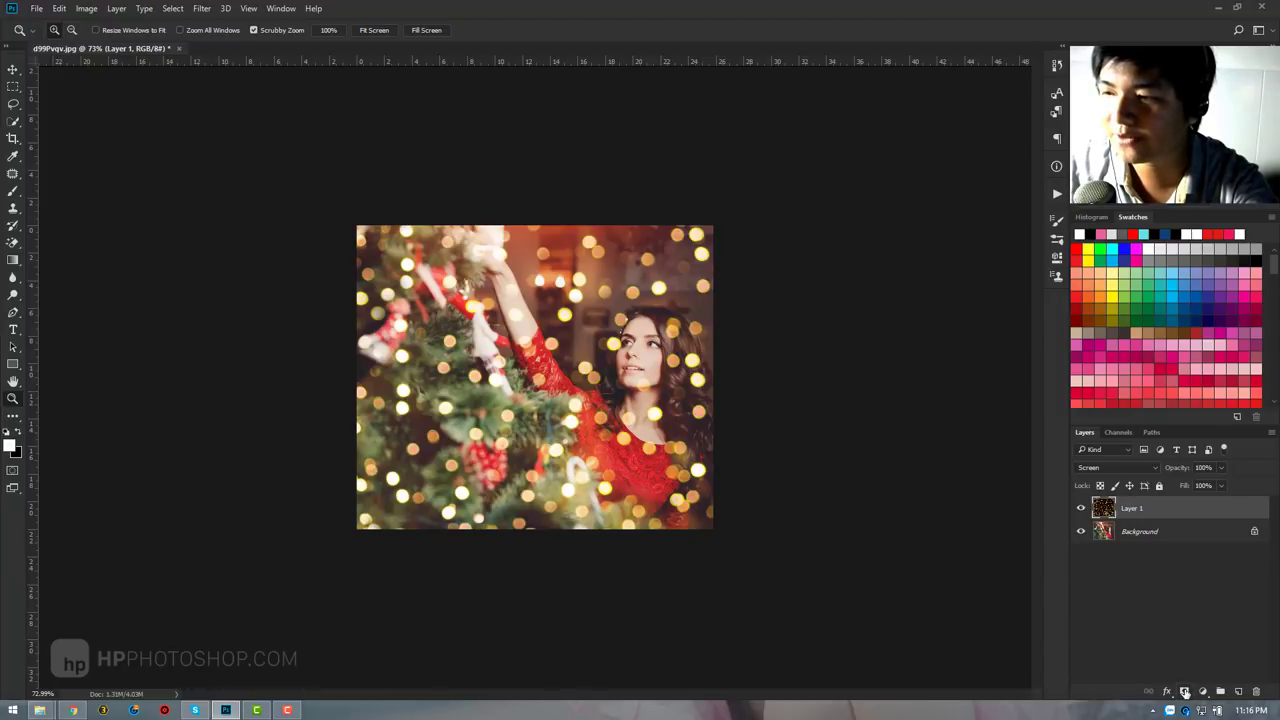
Add a layer mask to Layer 1 and set up a black Soft Round brush at 25% hardness.
click(1185, 692)
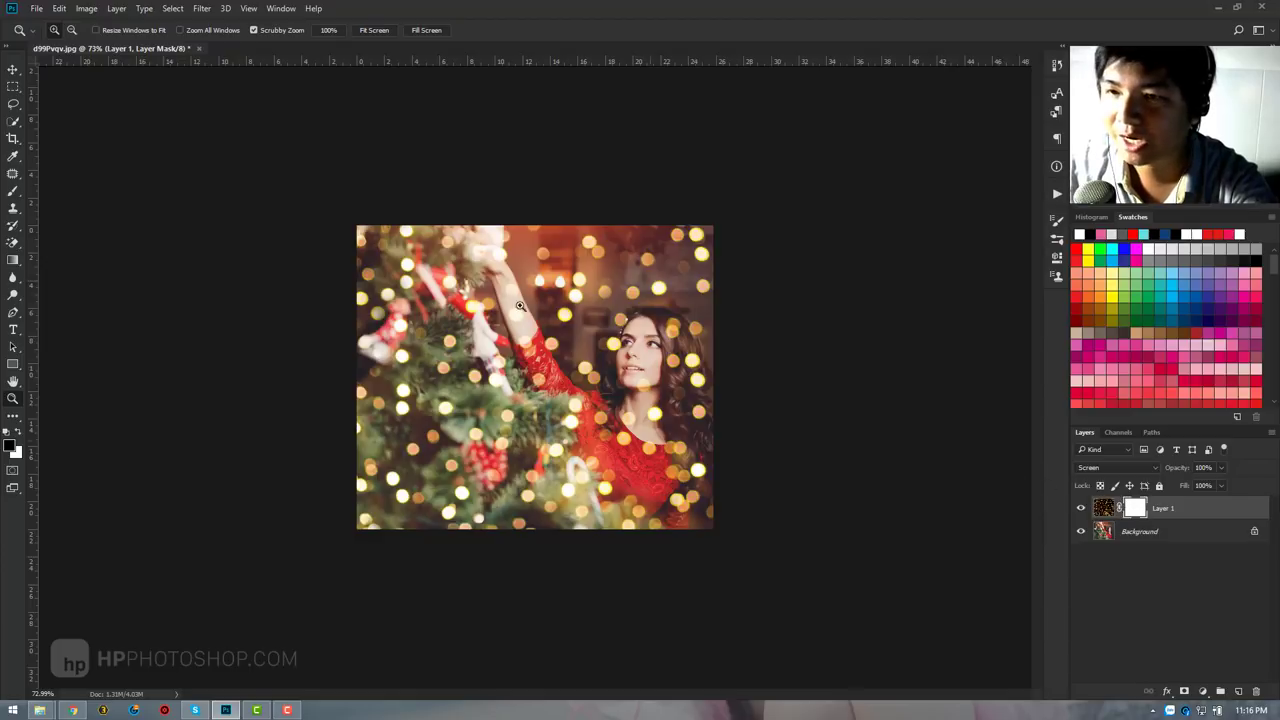
click(13, 191)
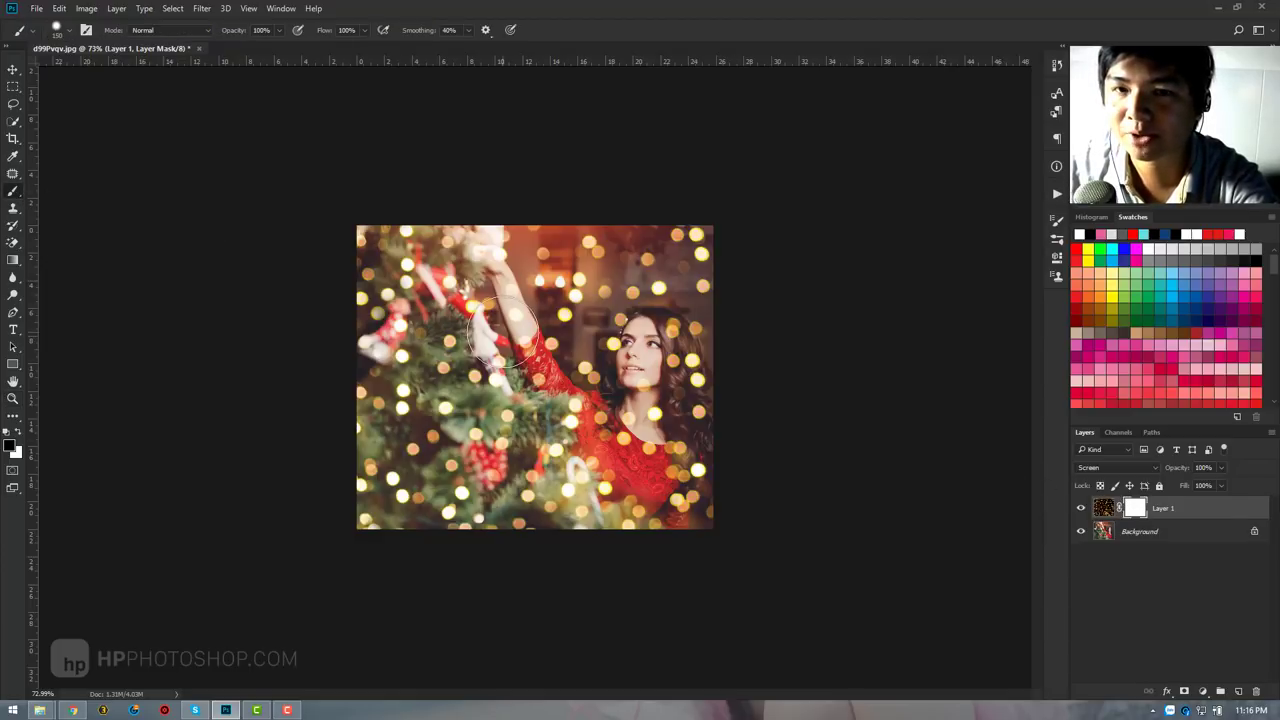
click(12, 445)
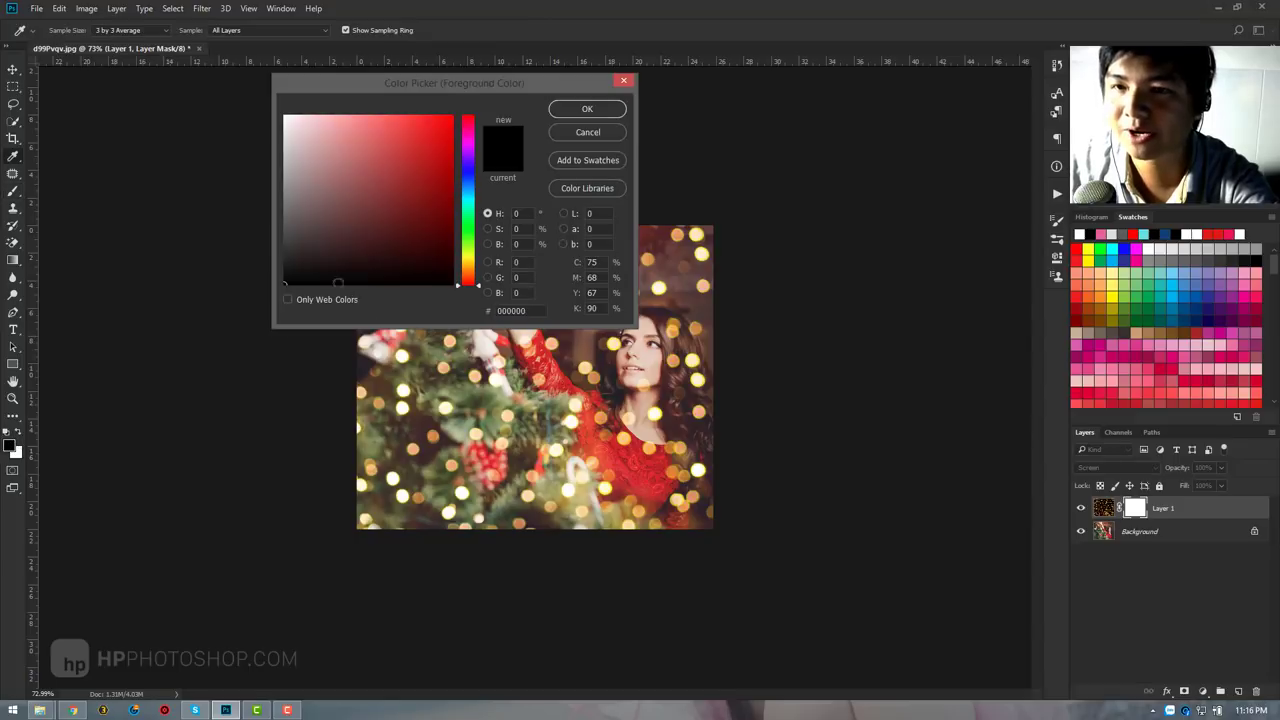
click(586, 116)
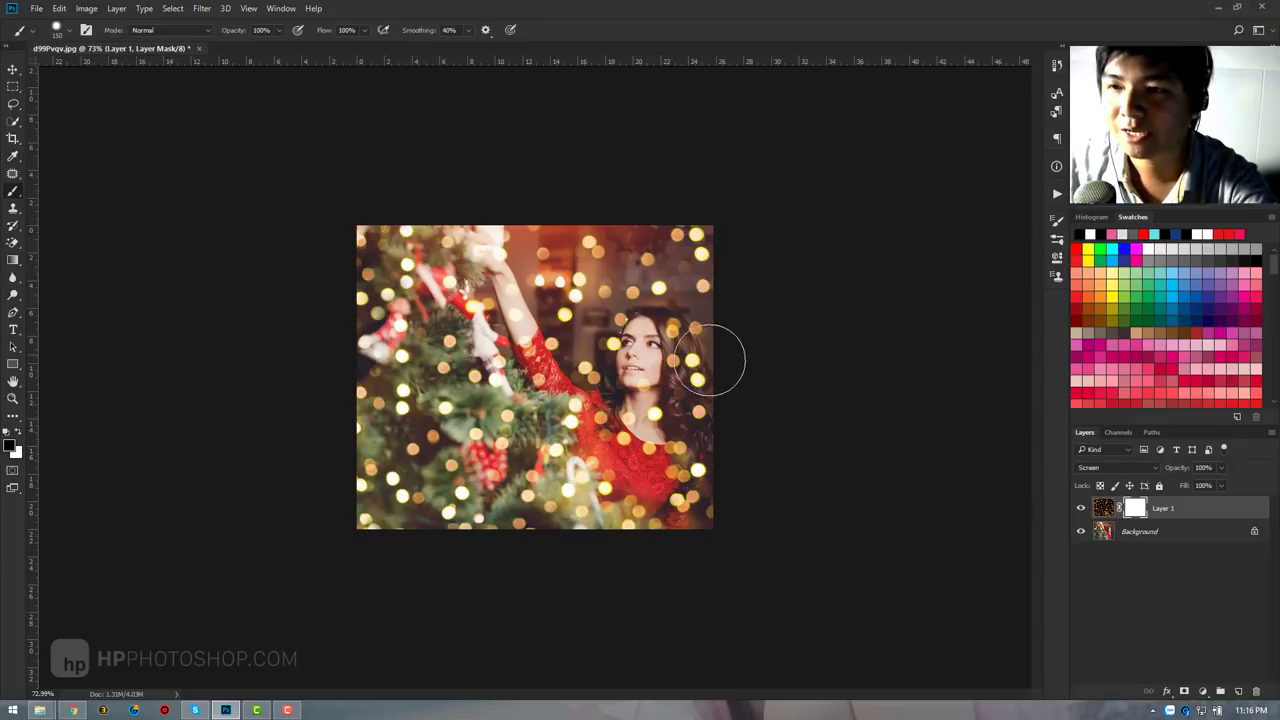
right_click(610, 335)
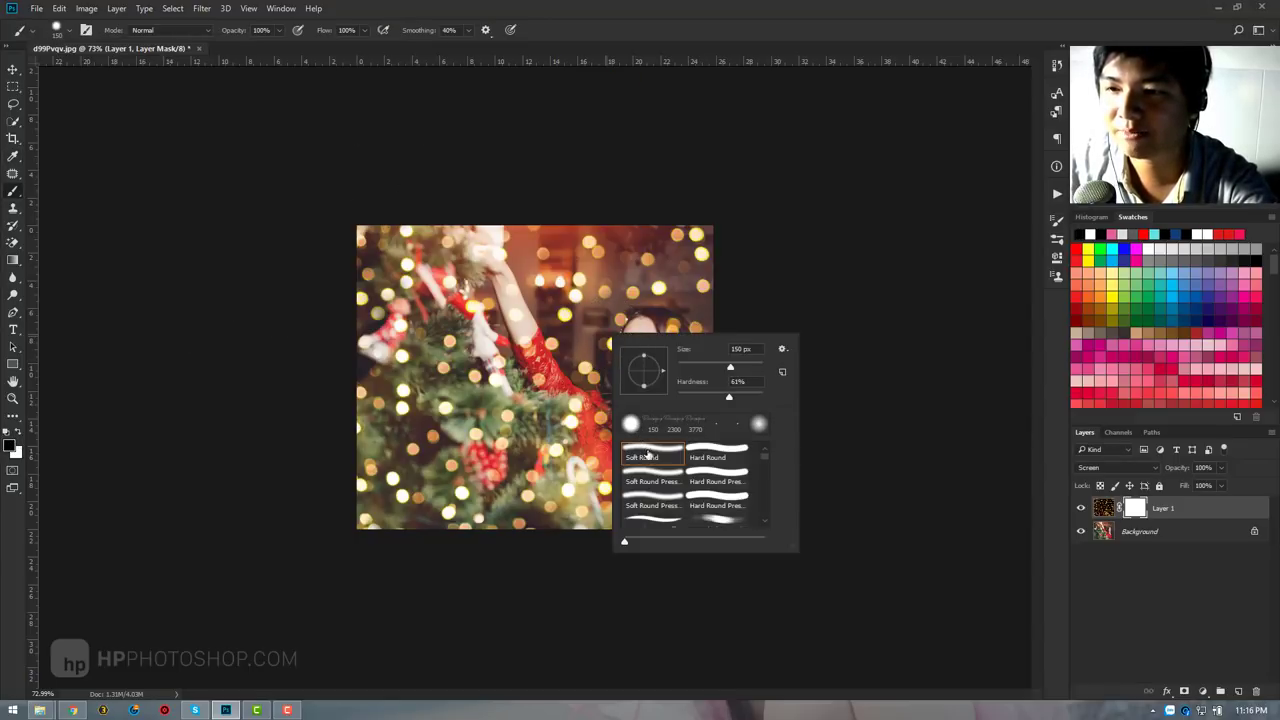
click(693, 451)
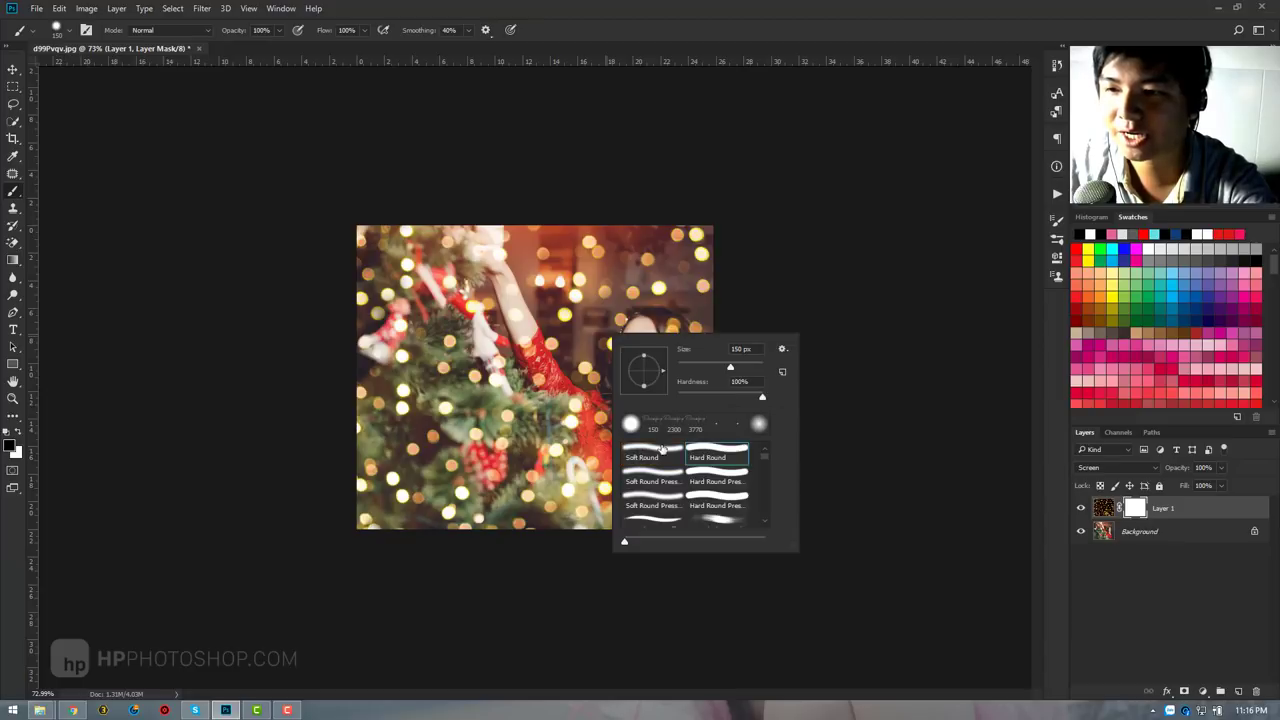
click(640, 448)
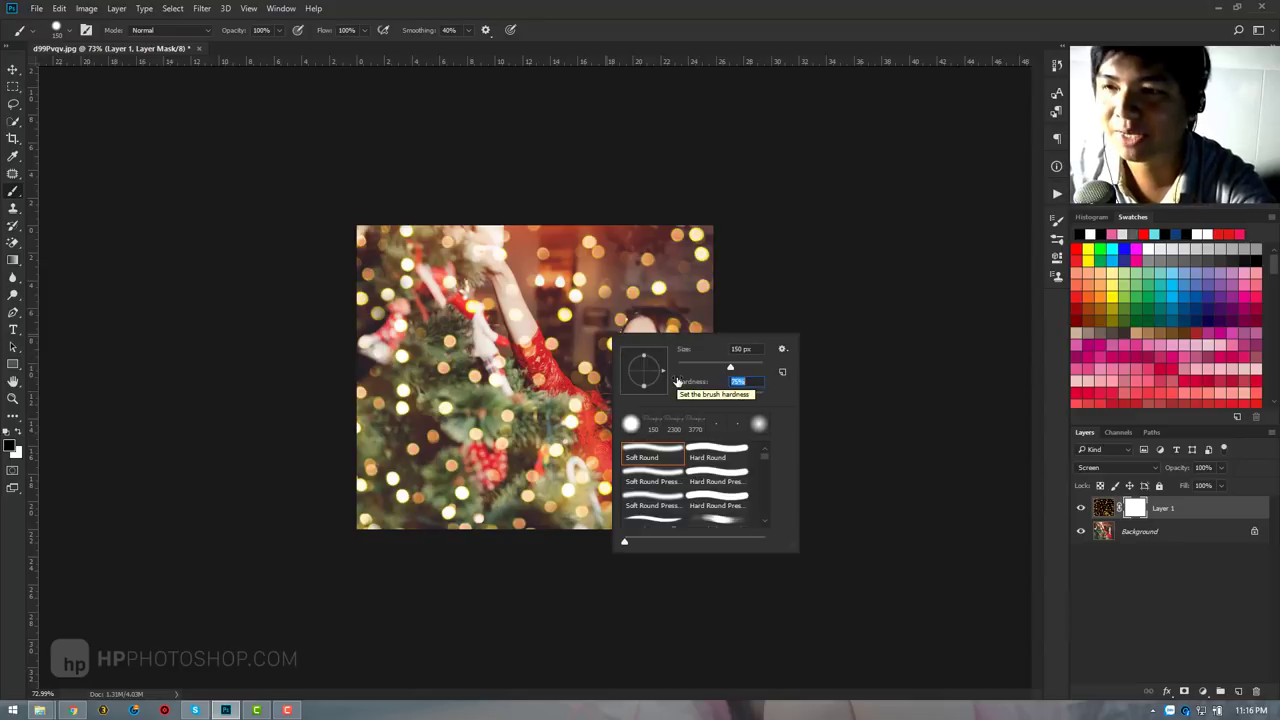
key(Return)
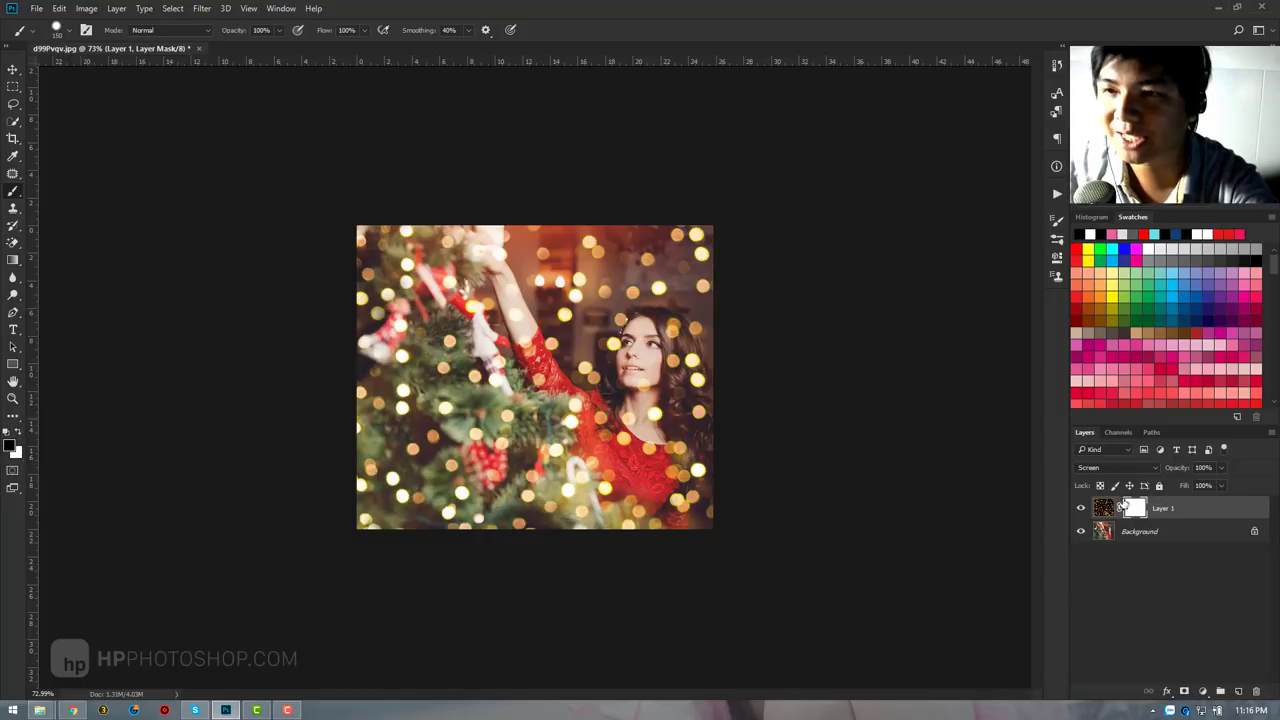
Paint the mask to hide the bokeh over the woman's face and hair.
mouse_move(694, 229)
mouse_down()
mouse_move(700, 371)
mouse_move(540, 278)
mouse_move(690, 446)
mouse_move(610, 335)
mouse_up()
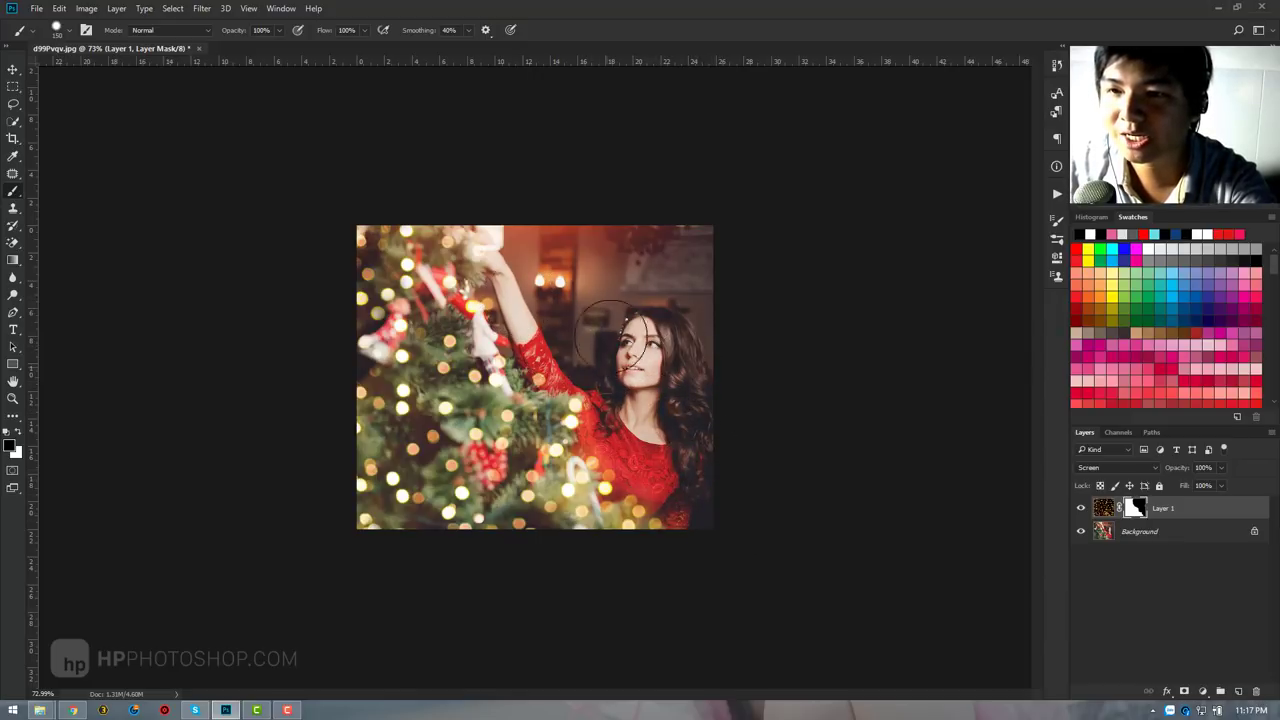
key(z)
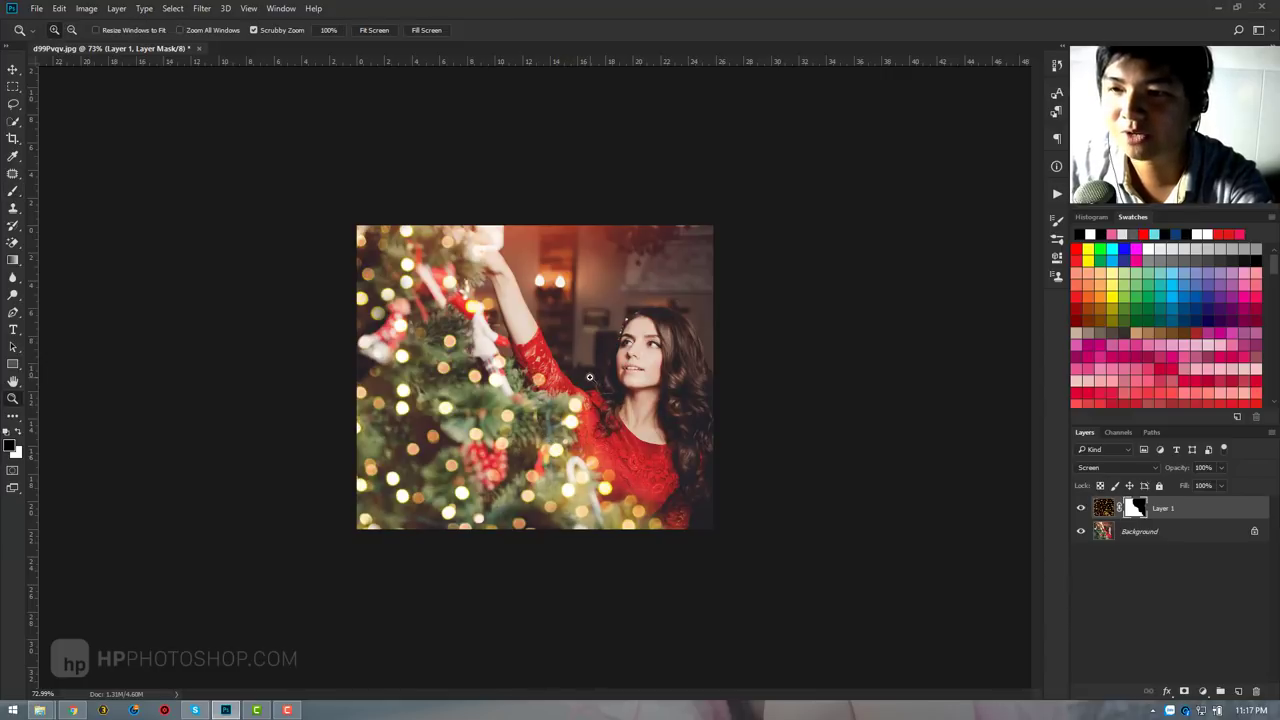
drag(590, 377, 597, 338)
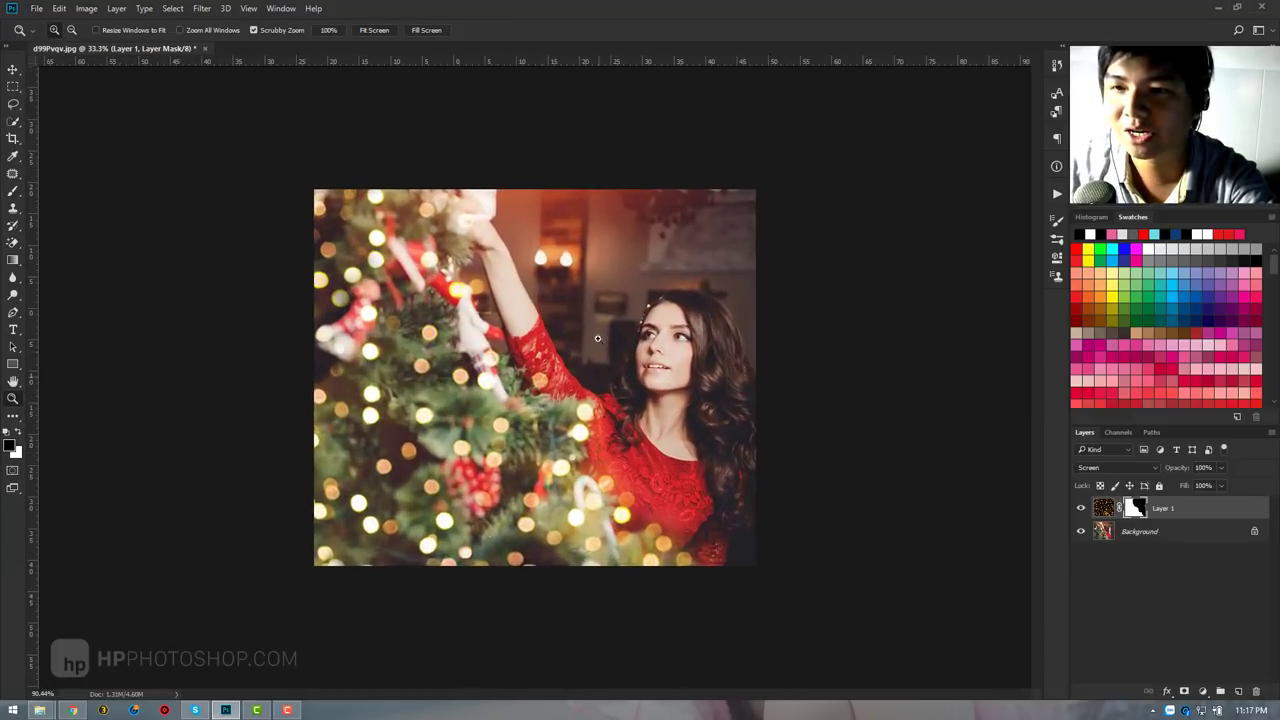
drag(582, 362, 545, 350)
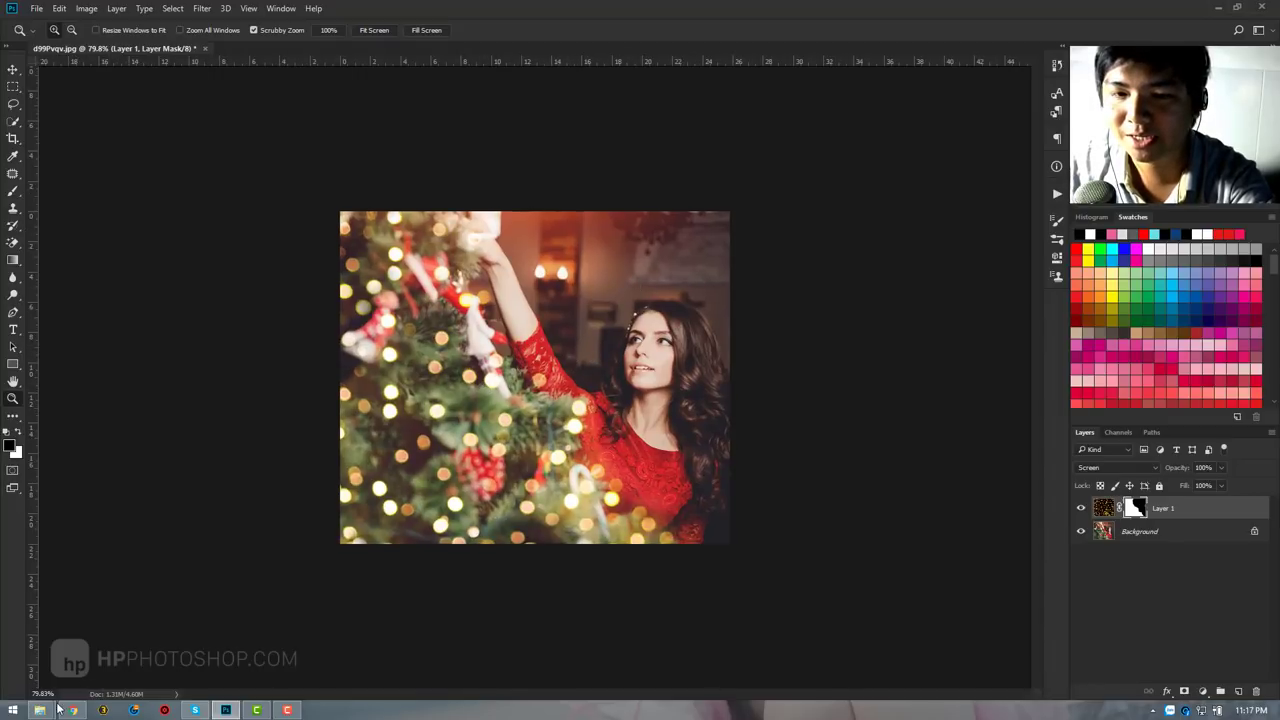
Bring up the DESIGNERVN bokeh folder and preview Colored.Bokeh.35.jpg in Photo Viewer.
mouse_move(40, 710)
click(147, 601)
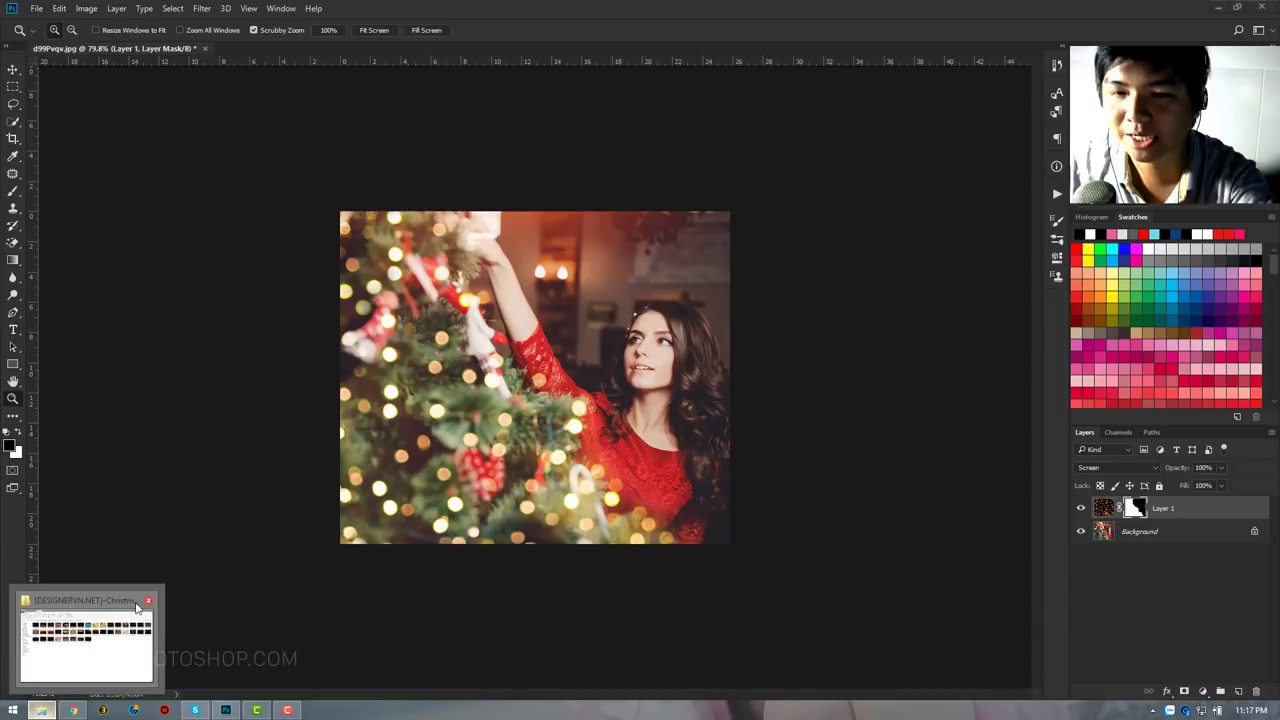
click(106, 646)
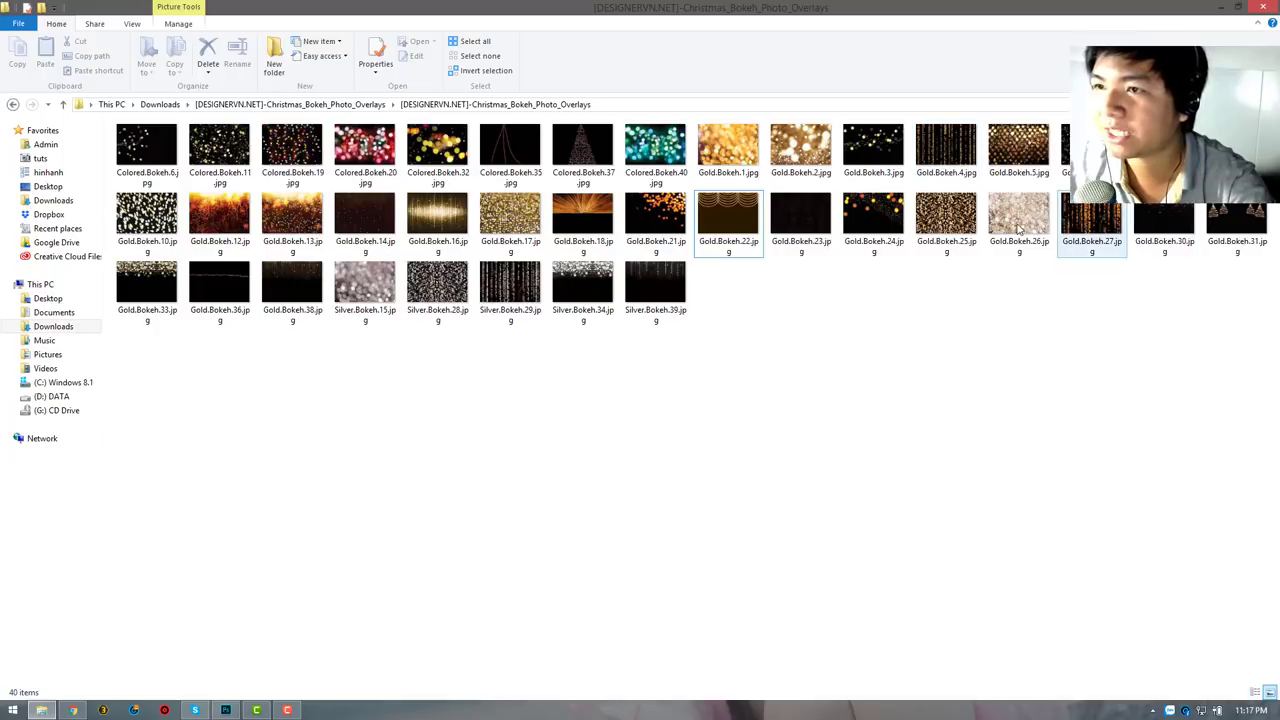
double_click(508, 160)
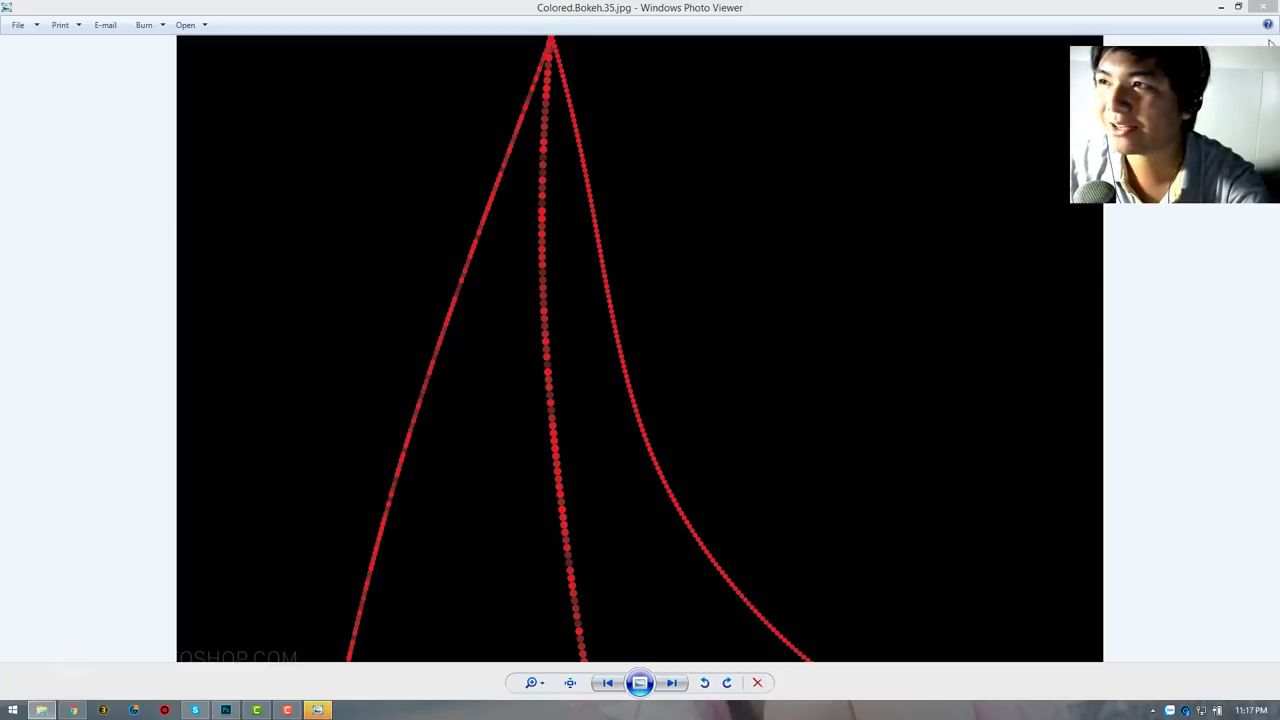
click(1263, 8)
Place Colored.Bokeh.35 into the photo and set its blend mode to Screen.
mouse_move(445, 228)
mouse_down()
mouse_move(440, 525)
mouse_move(509, 457)
mouse_up()
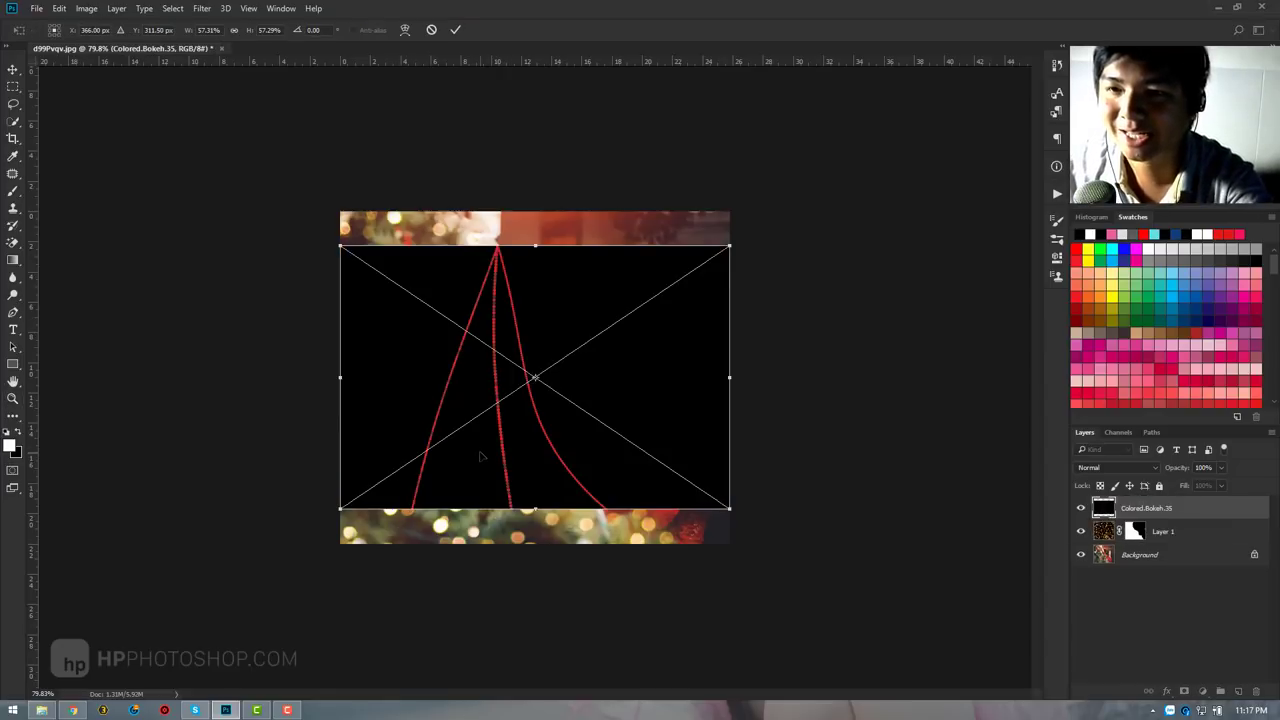
key(Return)
click(1115, 467)
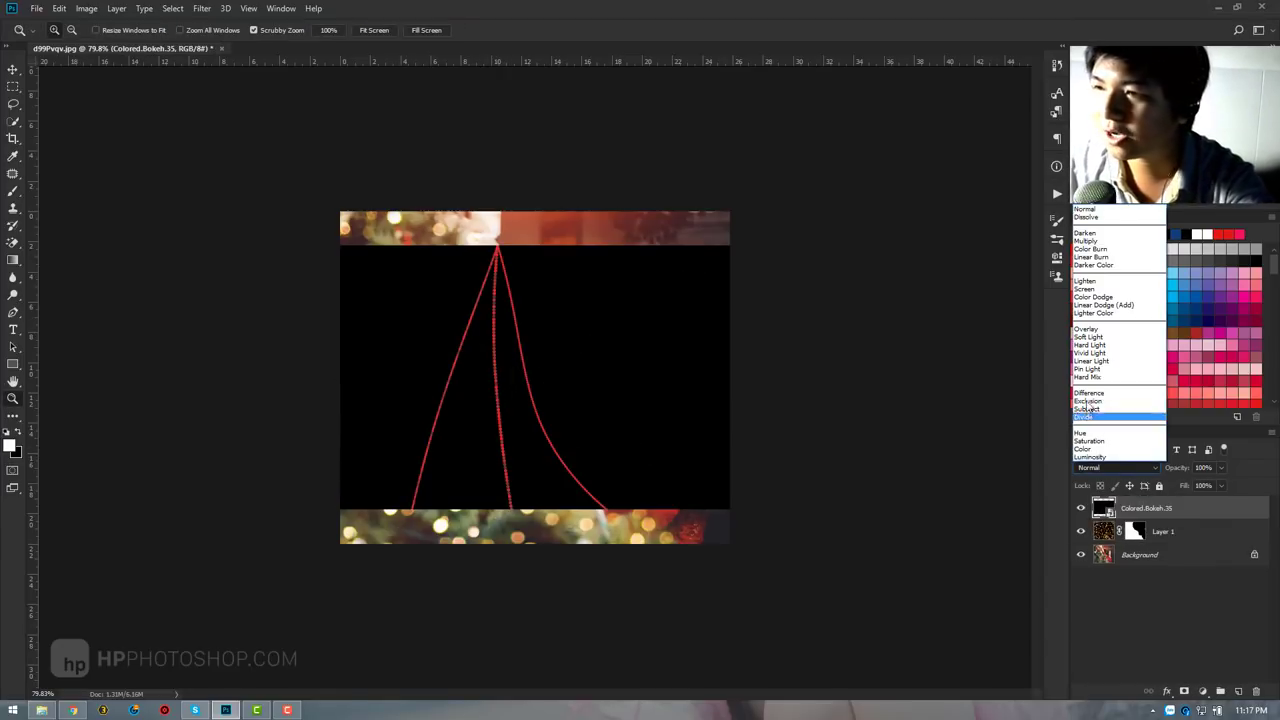
click(1084, 289)
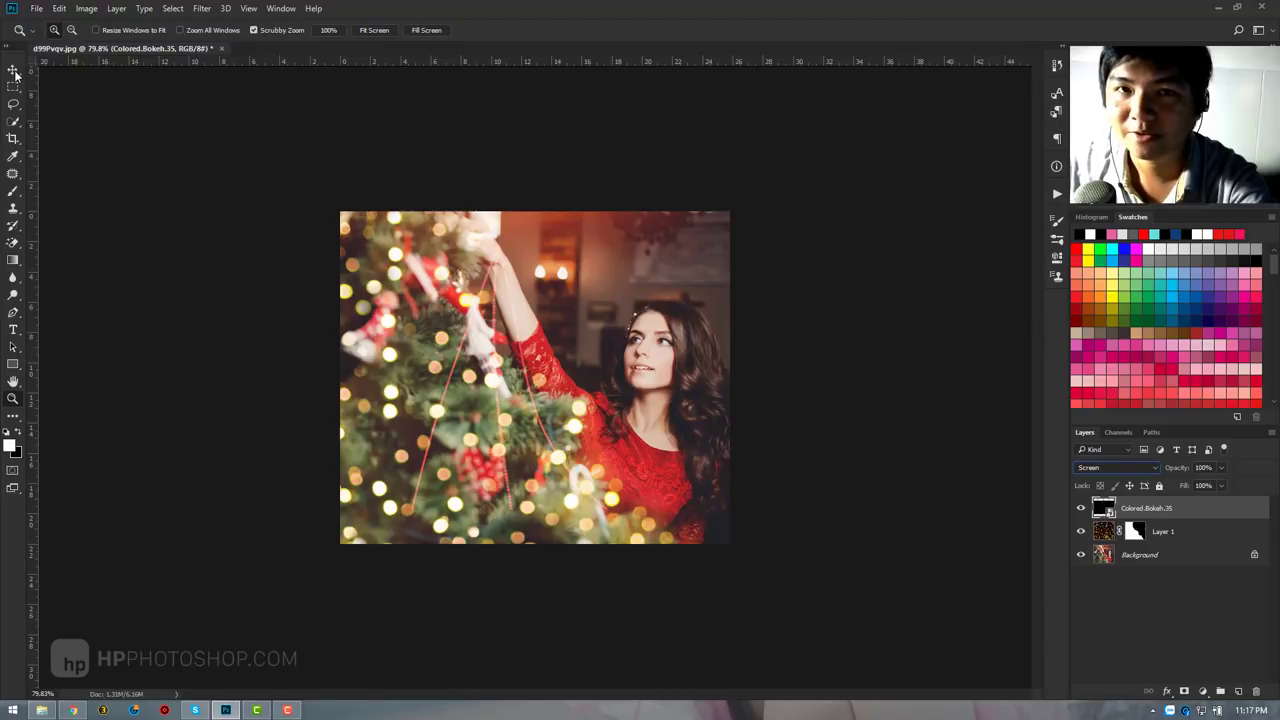
Scale the garland layer to about 161.6%, rotate it about -4.56°, and position it.
click(14, 70)
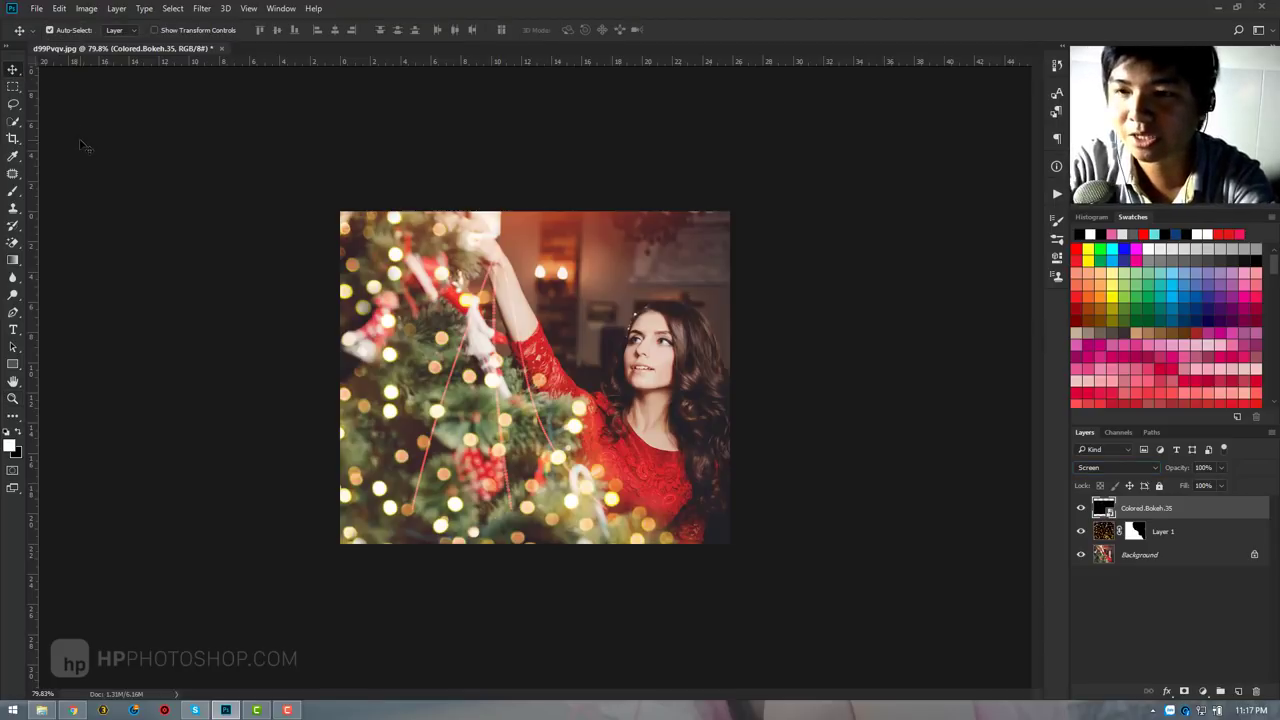
key(ctrl+t)
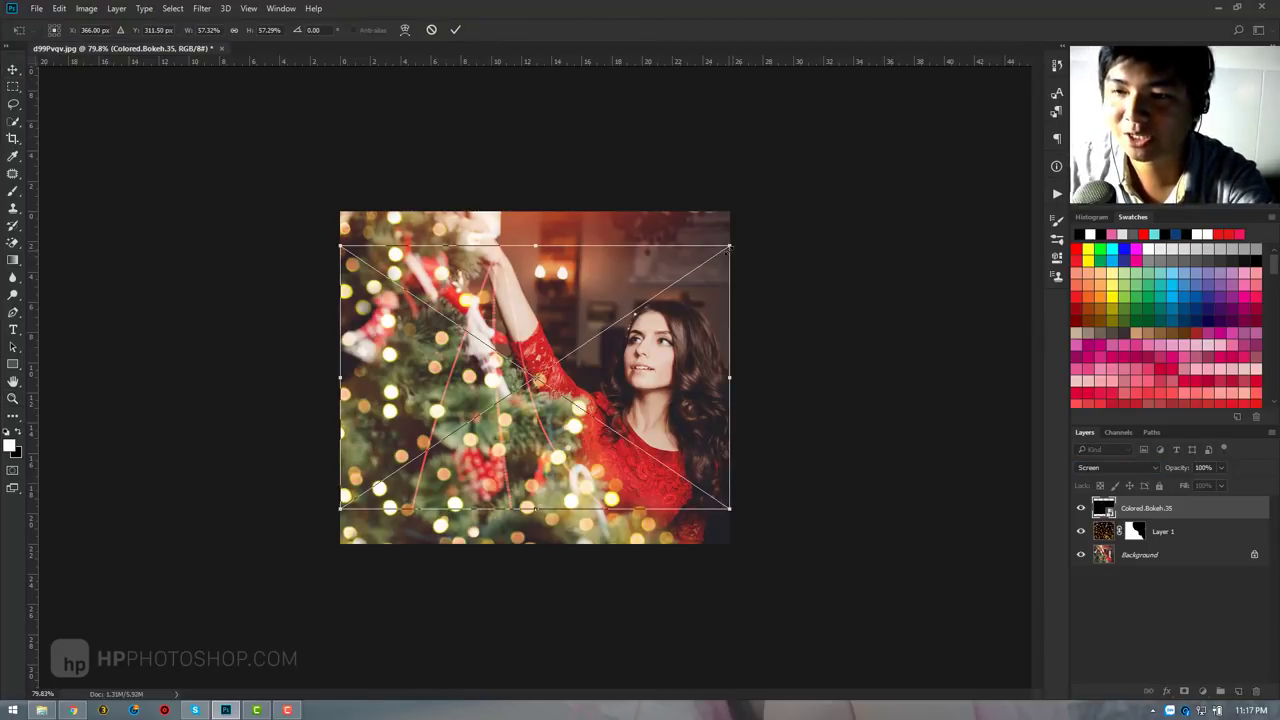
drag(729, 246, 862, 271)
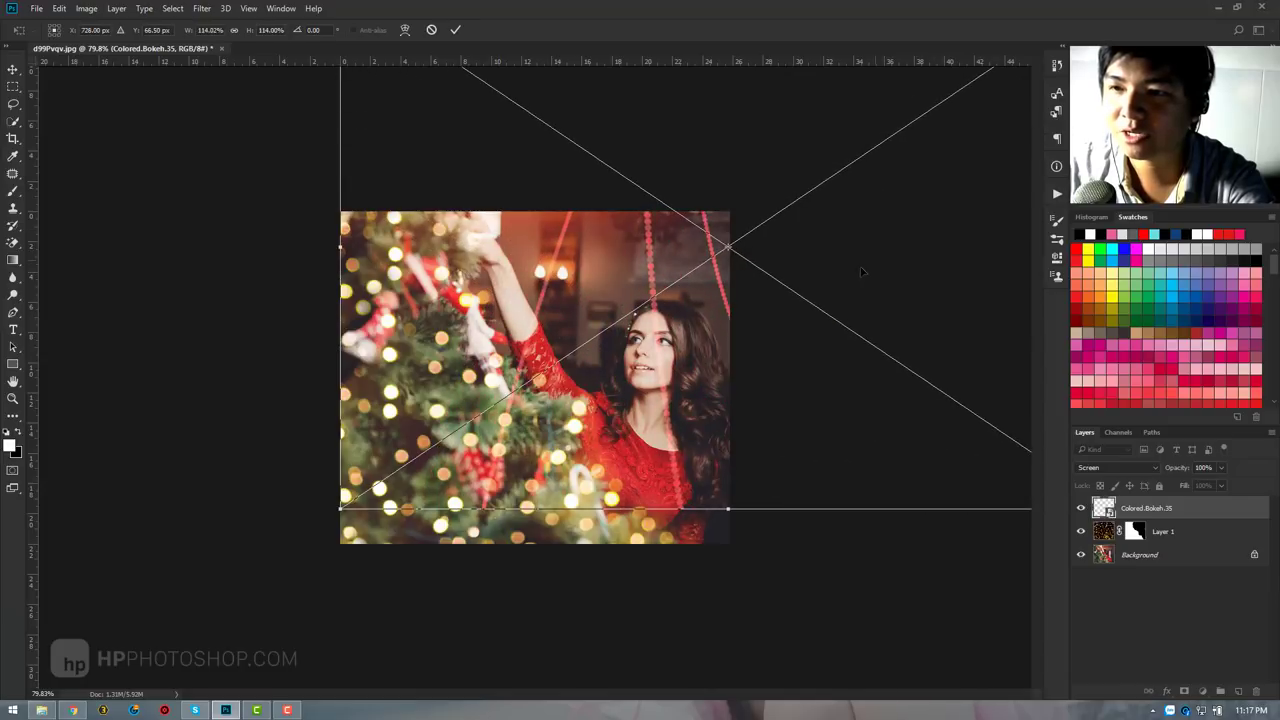
drag(862, 271, 621, 366)
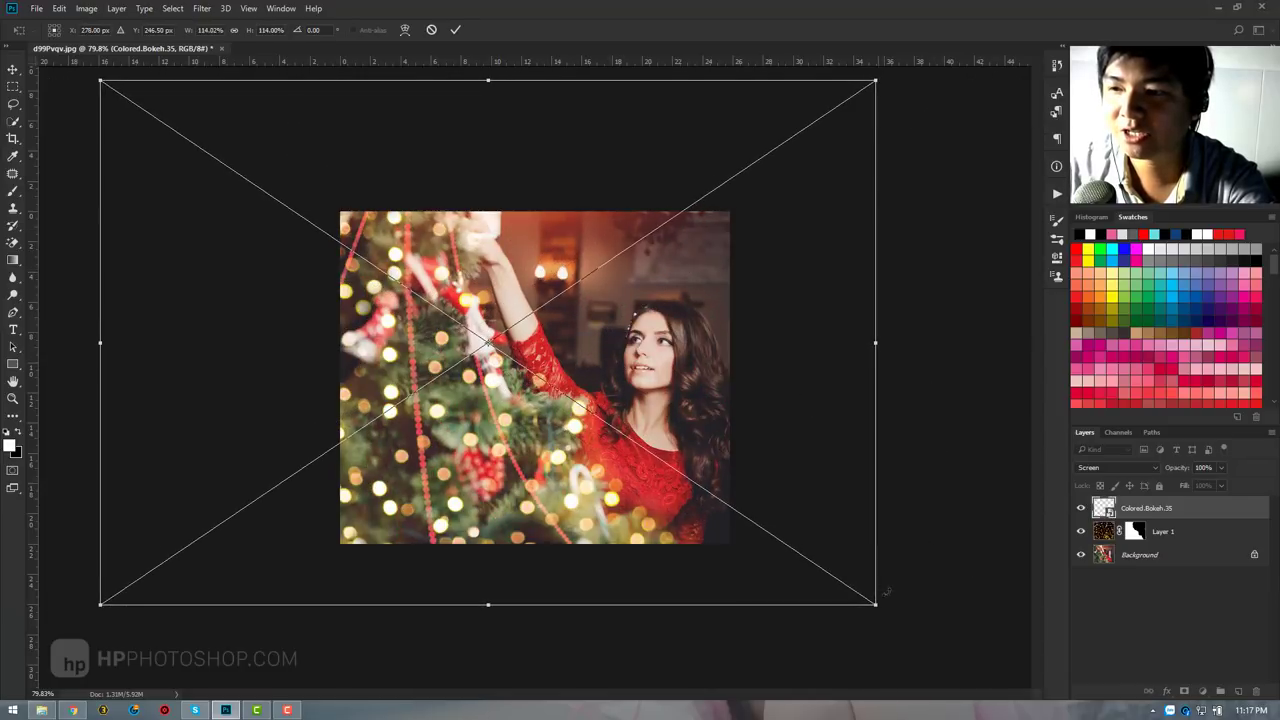
drag(876, 604, 1030, 690)
drag(671, 339, 617, 291)
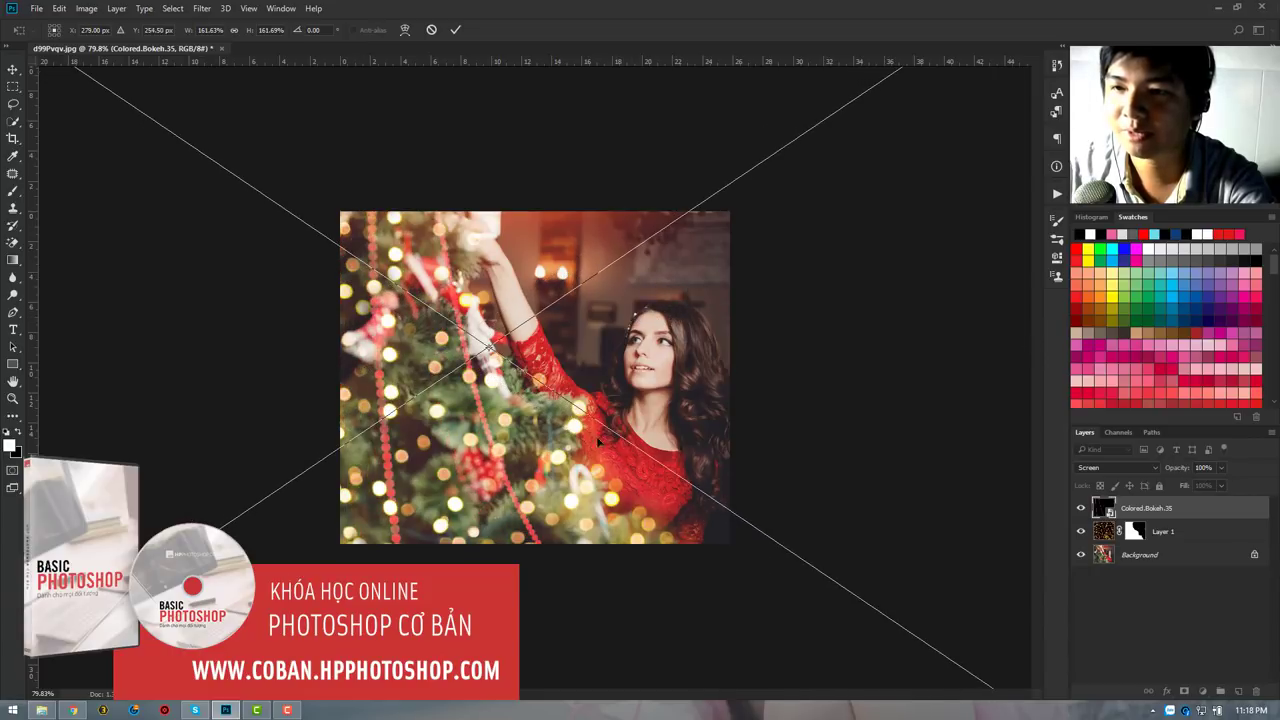
drag(598, 441, 496, 435)
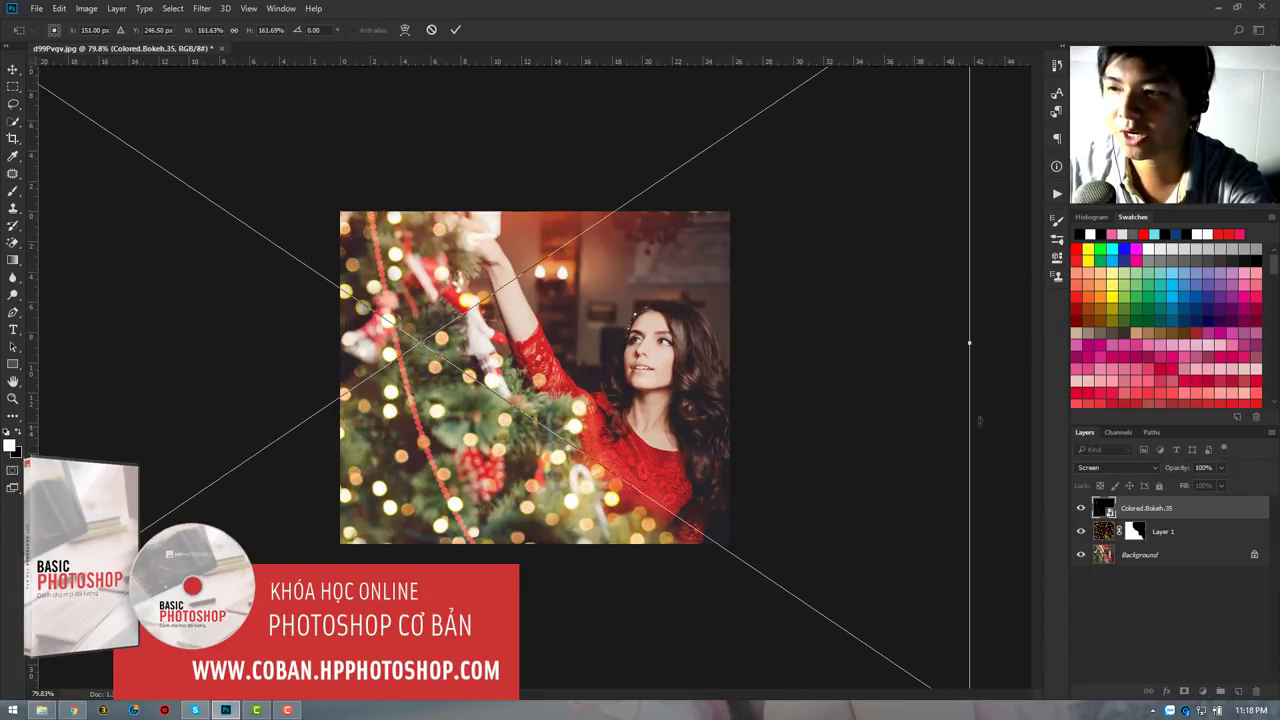
drag(996, 410, 1037, 354)
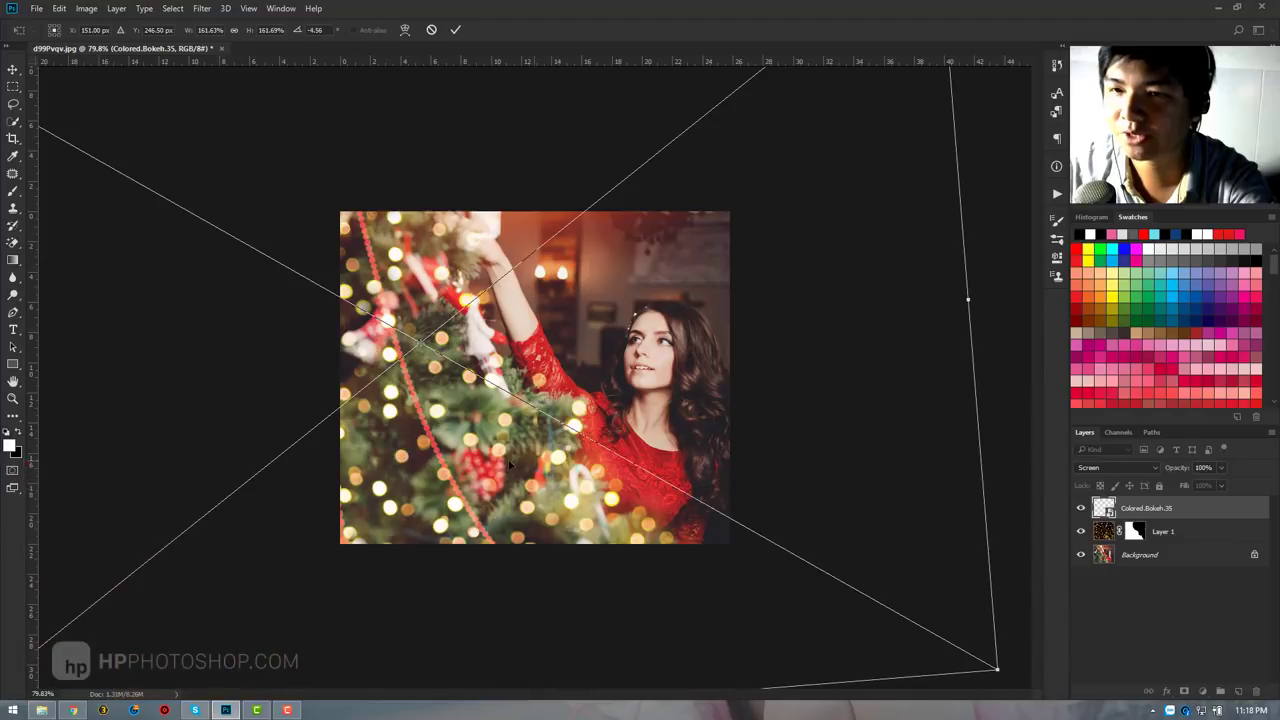
drag(578, 458, 599, 455)
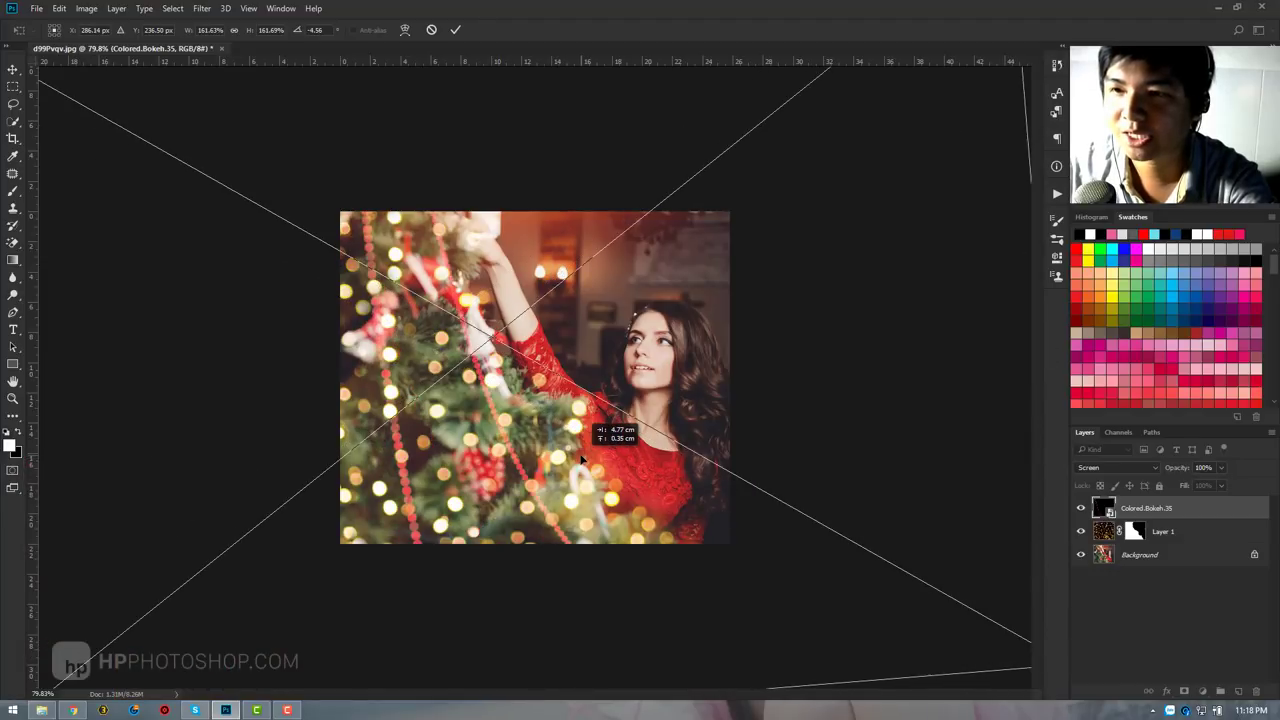
key(Return)
key(z)
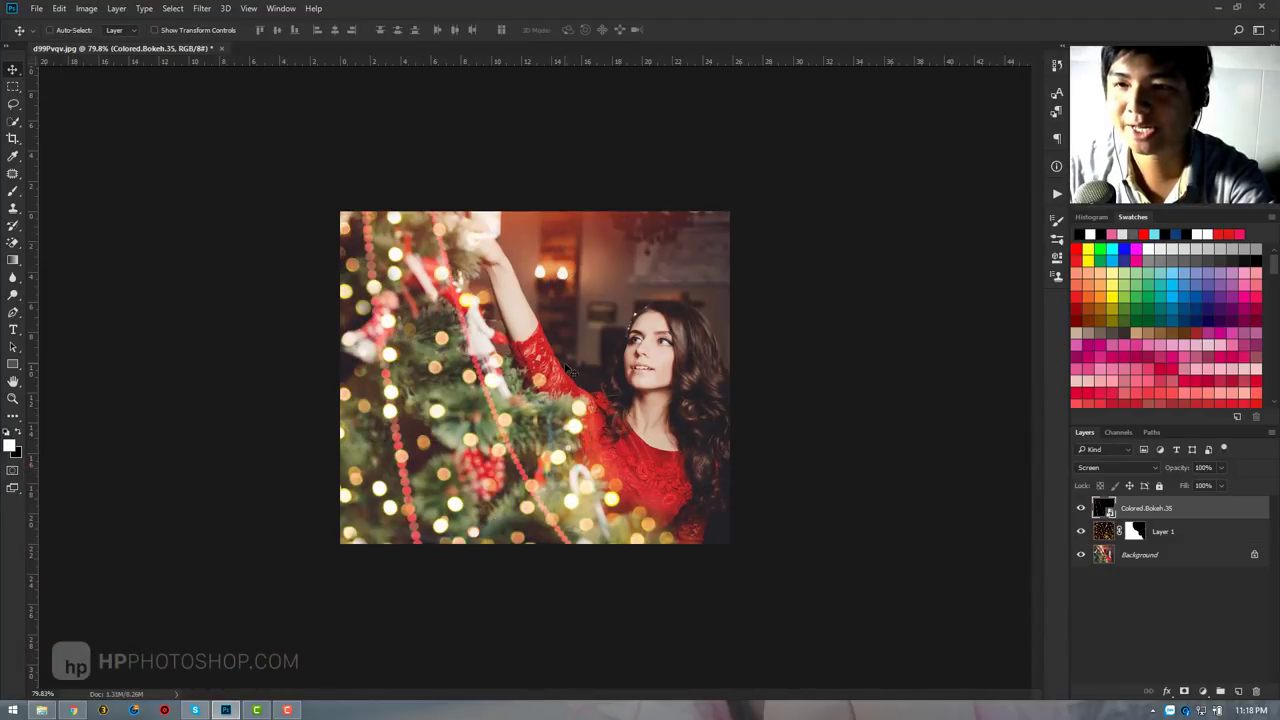
alt+click(490, 387)
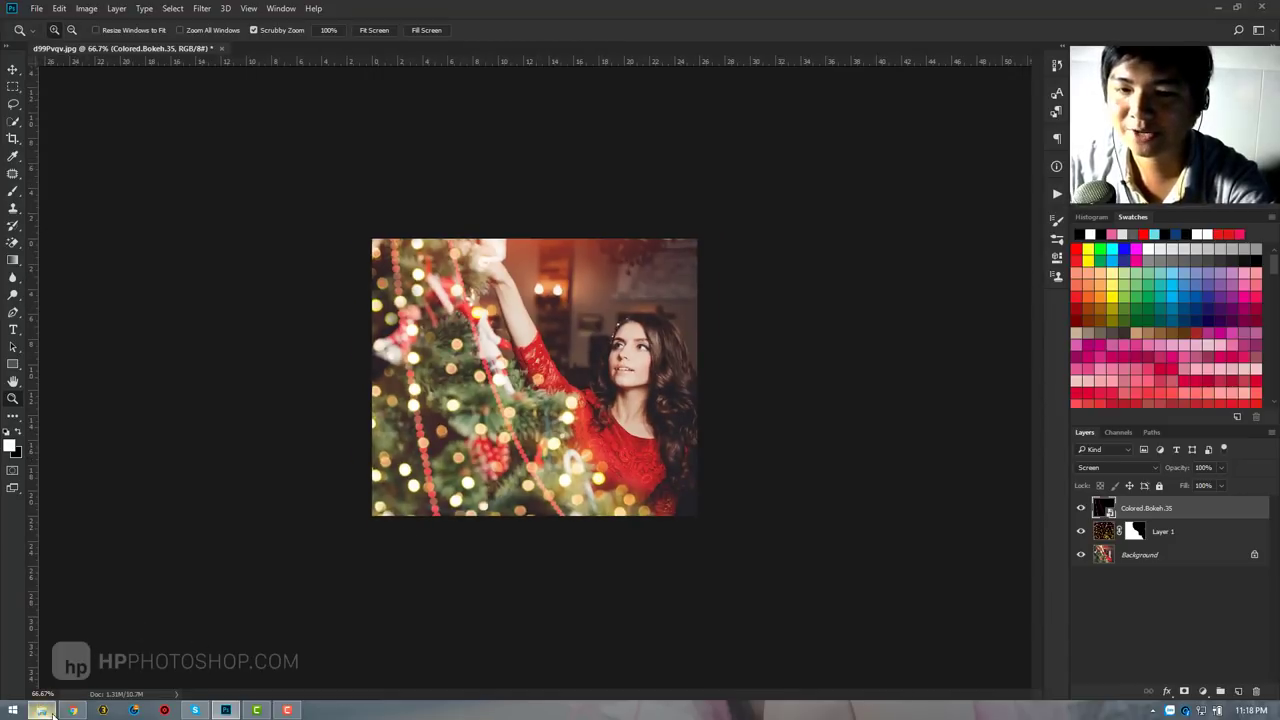
Preview Gold.Bokeh.4, then Gold.Bokeh.36, in Windows Photo Viewer.
click(41, 710)
double_click(946, 155)
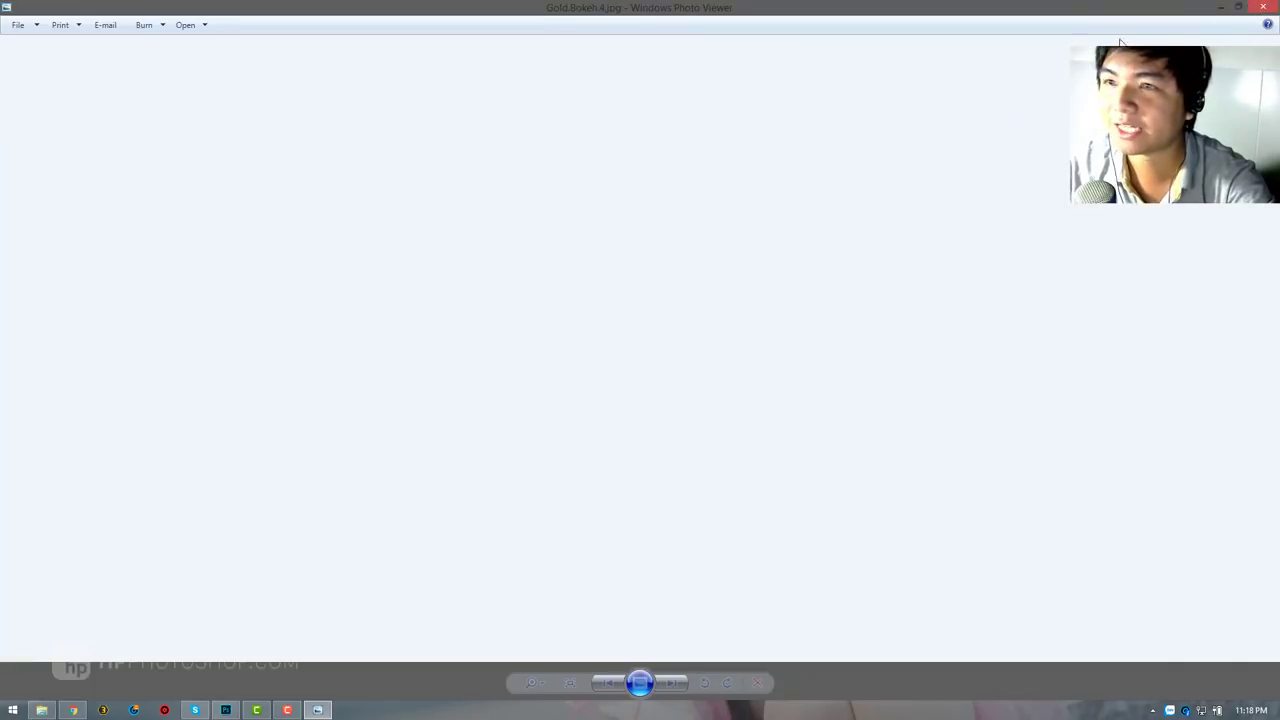
click(1263, 7)
double_click(222, 292)
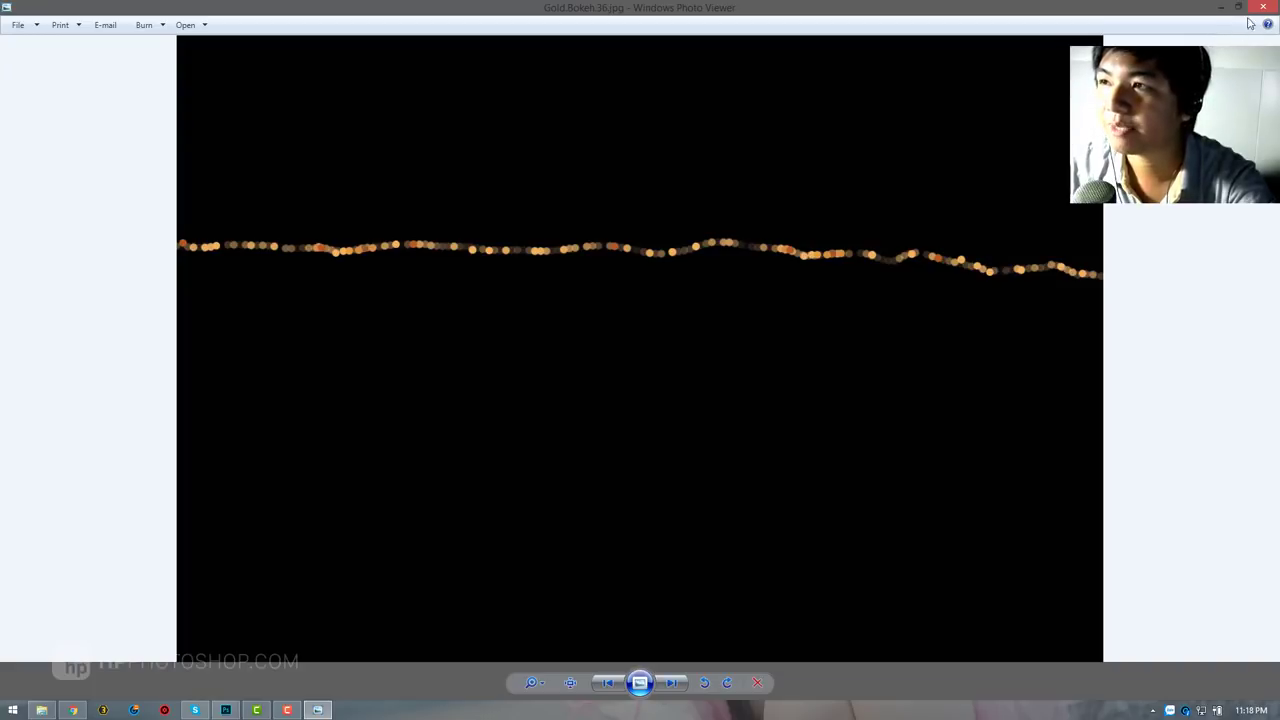
click(1263, 7)
Place Gold.Bokeh.36 into the document and set its blend mode to Screen.
mouse_move(226, 306)
mouse_down()
mouse_move(228, 712)
mouse_move(596, 394)
mouse_up()
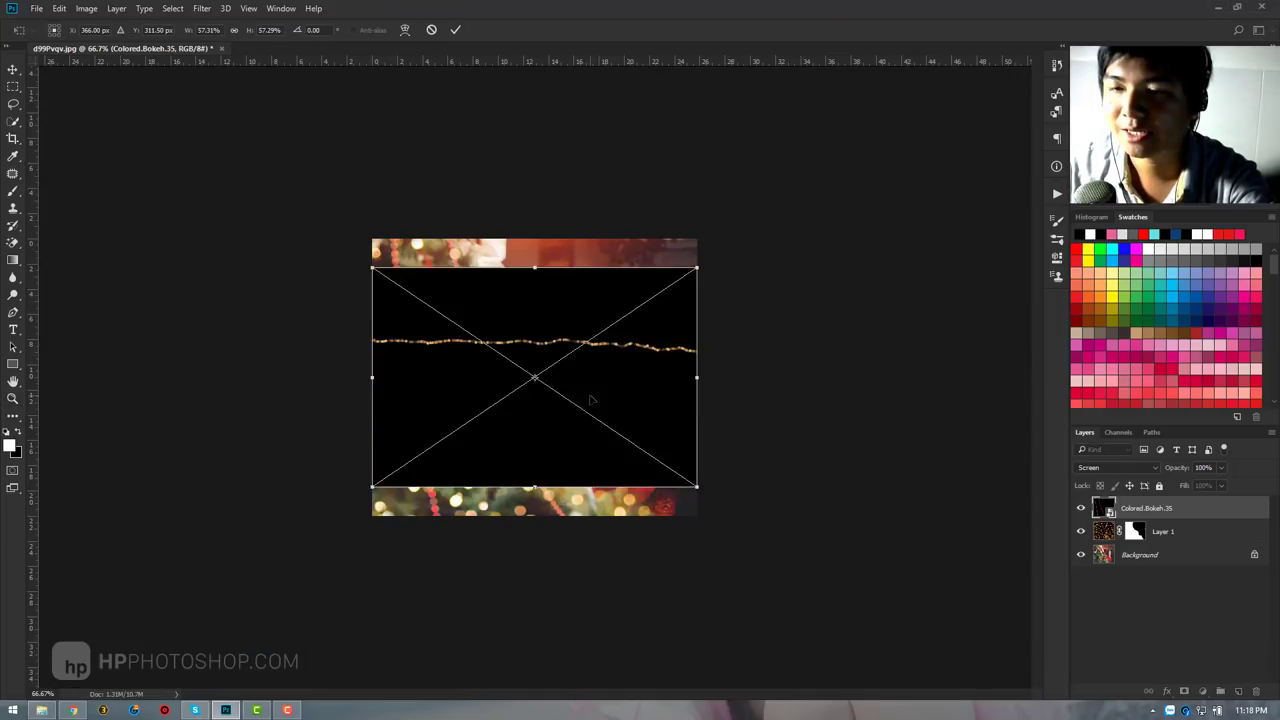
key(Return)
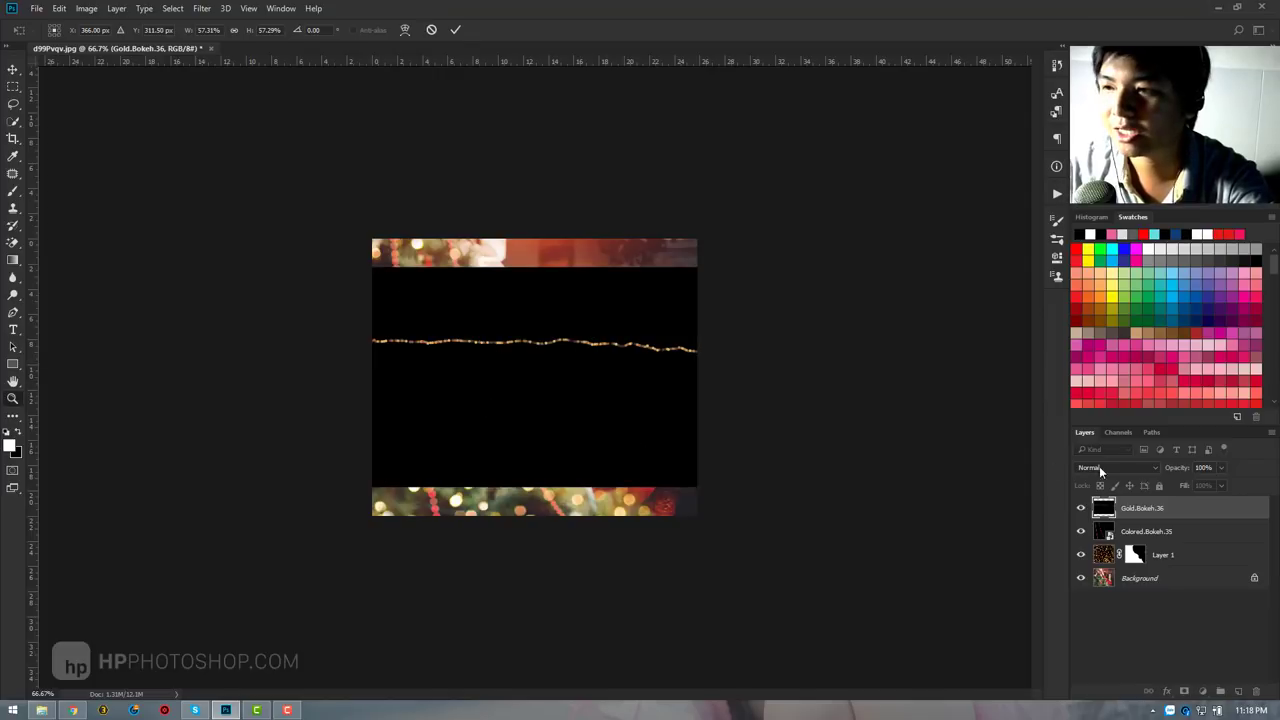
click(1115, 467)
click(1100, 289)
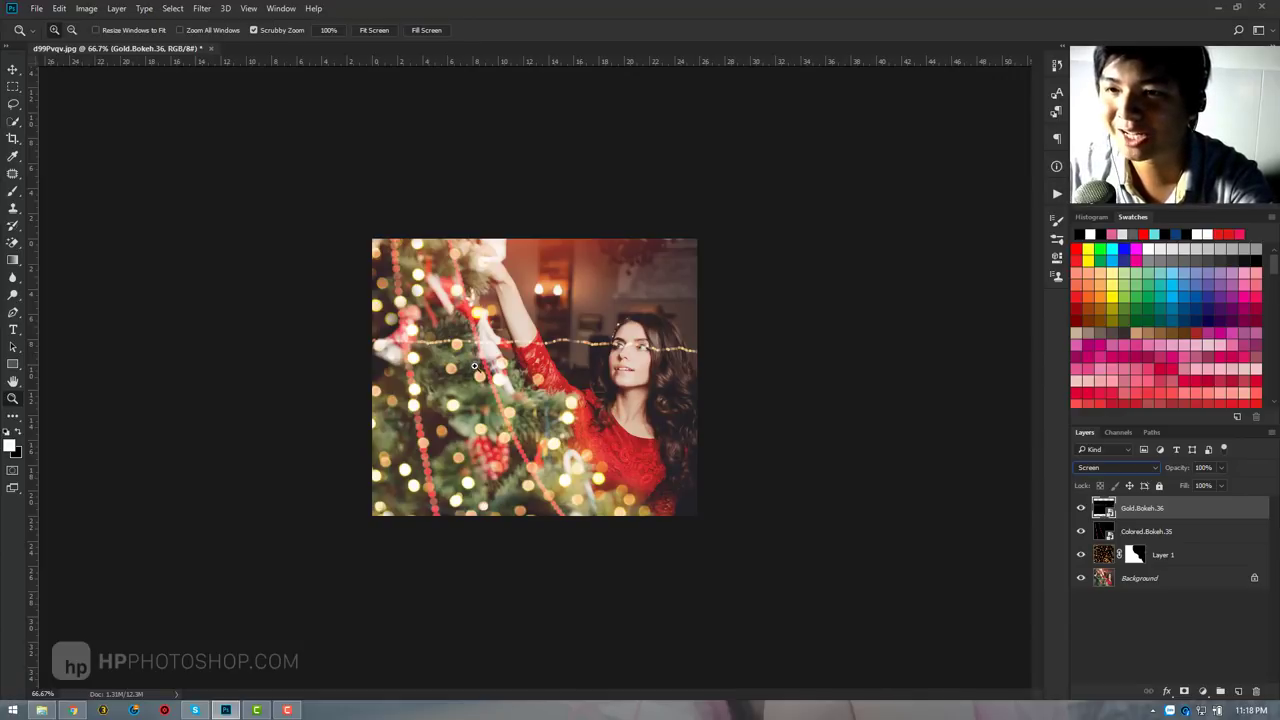
Start opening another file from the File menu, then cancel without opening anything.
click(37, 9)
click(45, 31)
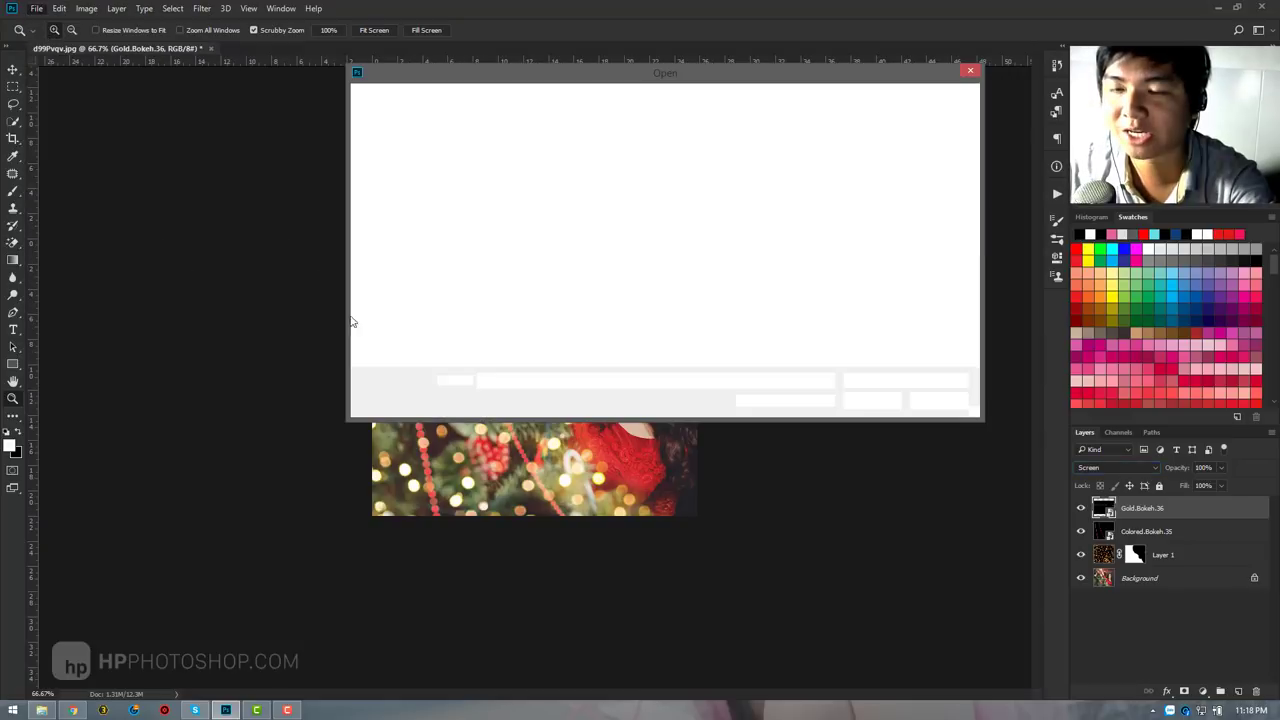
click(952, 401)
click(40, 9)
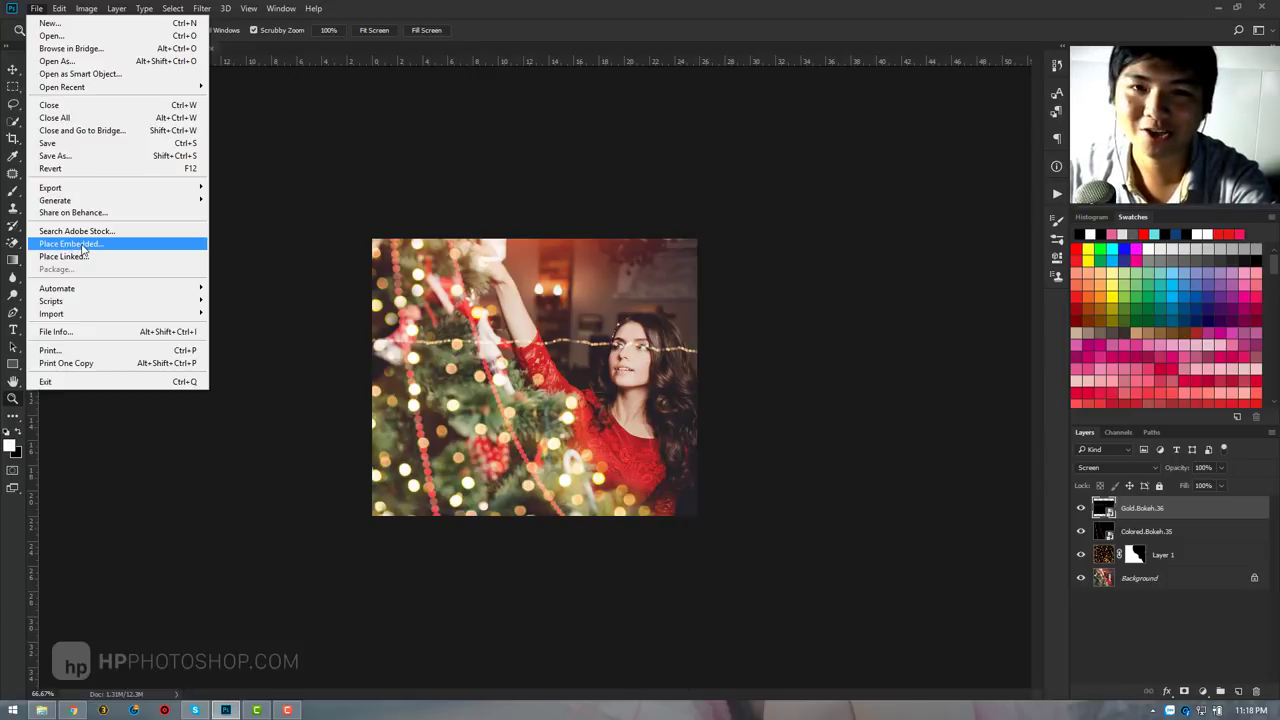
click(605, 363)
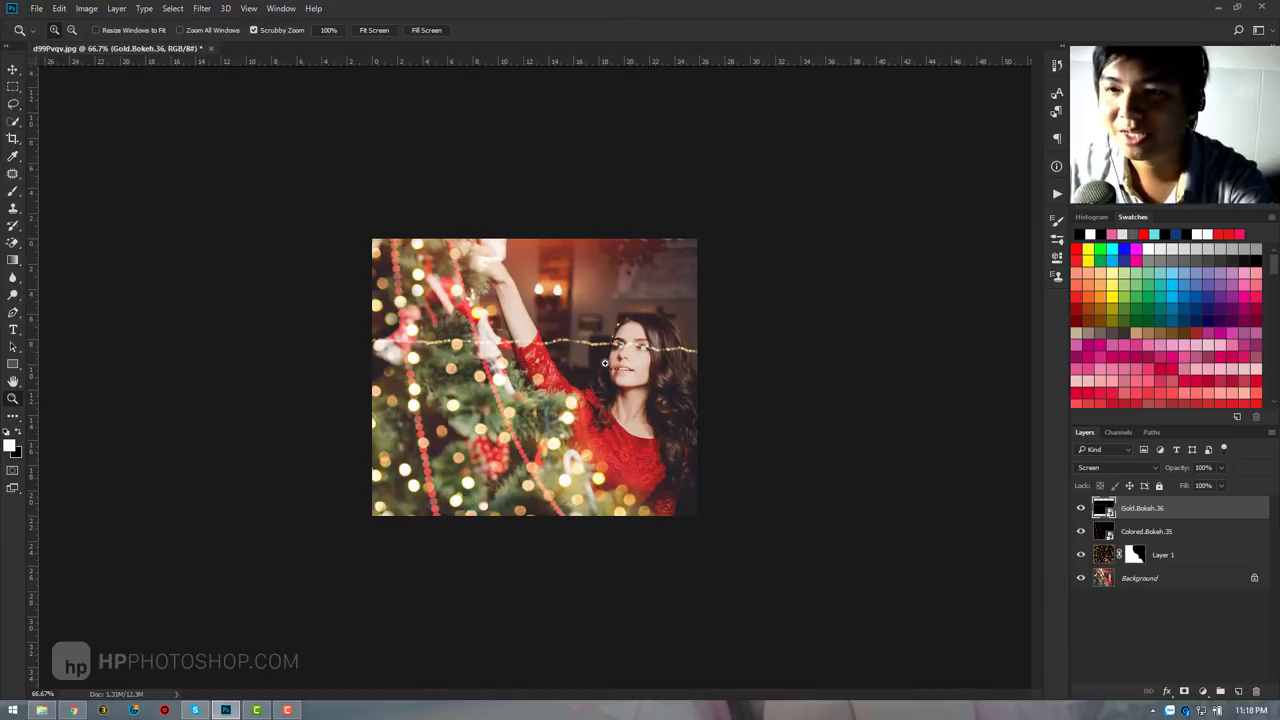
Scale the gold light string to about 104.7% so it spans the photo.
scroll(575, 365, up, 2)
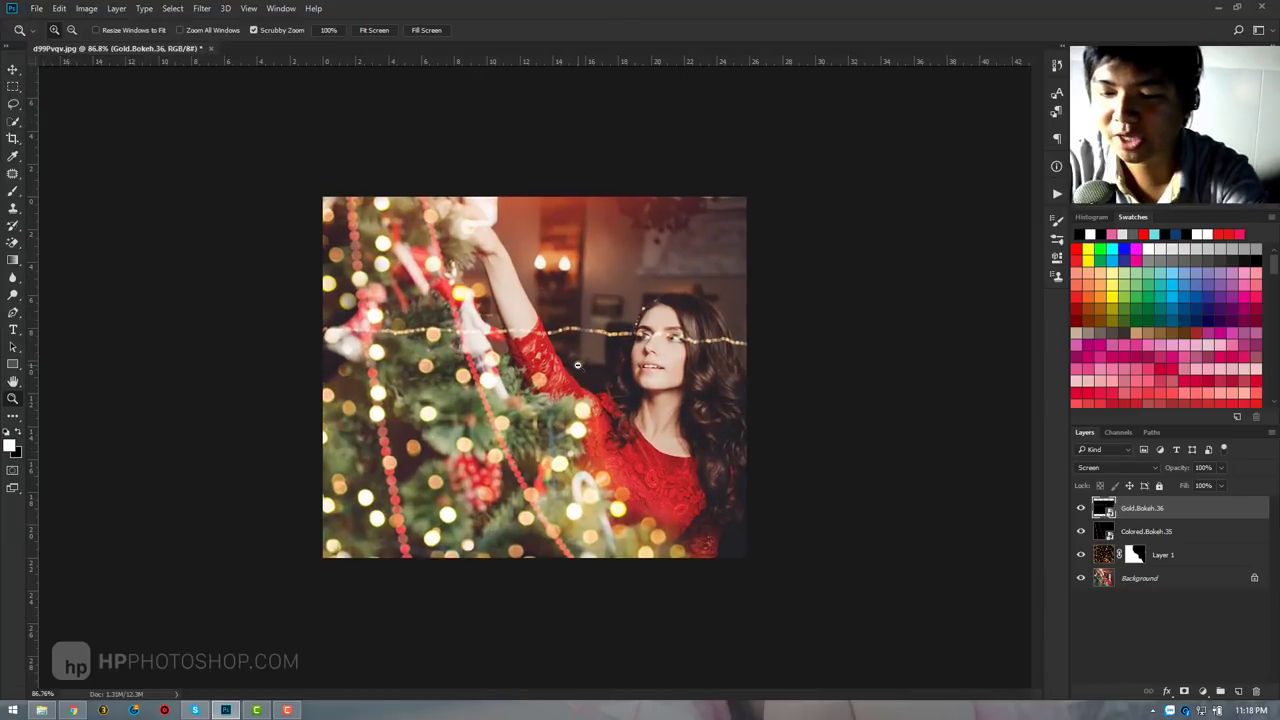
key(ctrl+t)
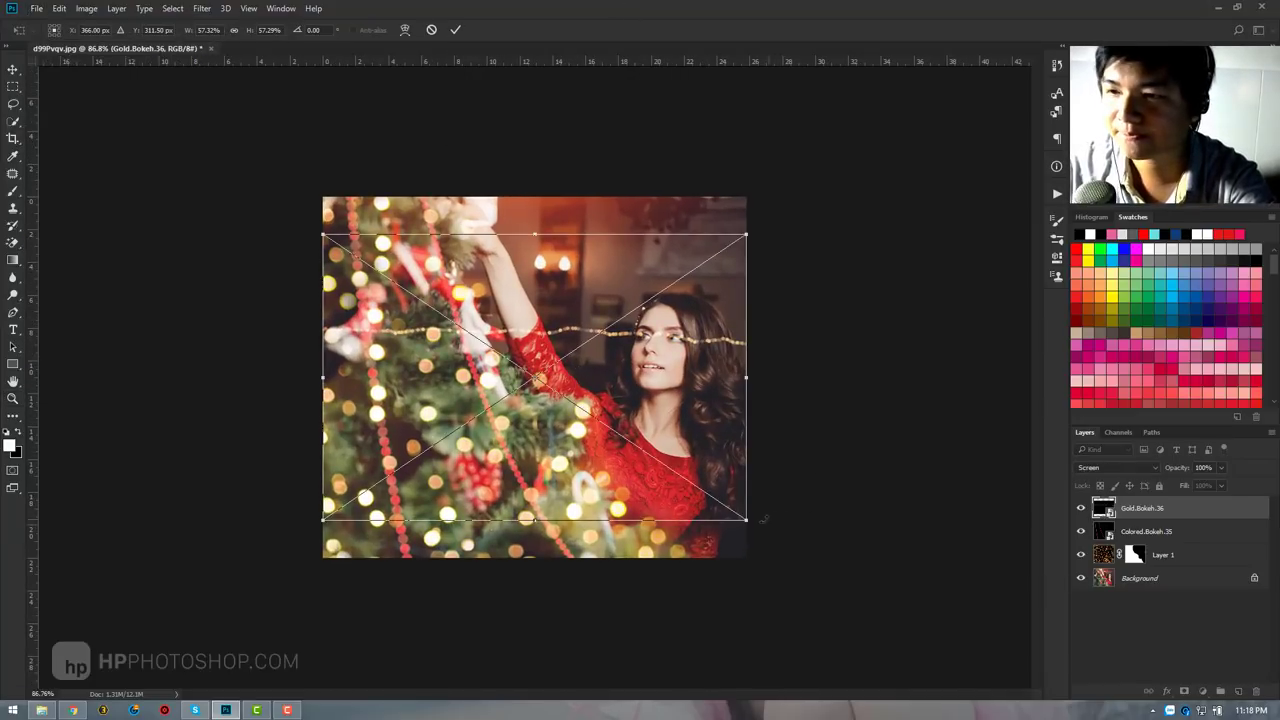
mouse_move(762, 519)
mouse_down()
mouse_move(771, 496)
mouse_move(749, 445)
mouse_up()
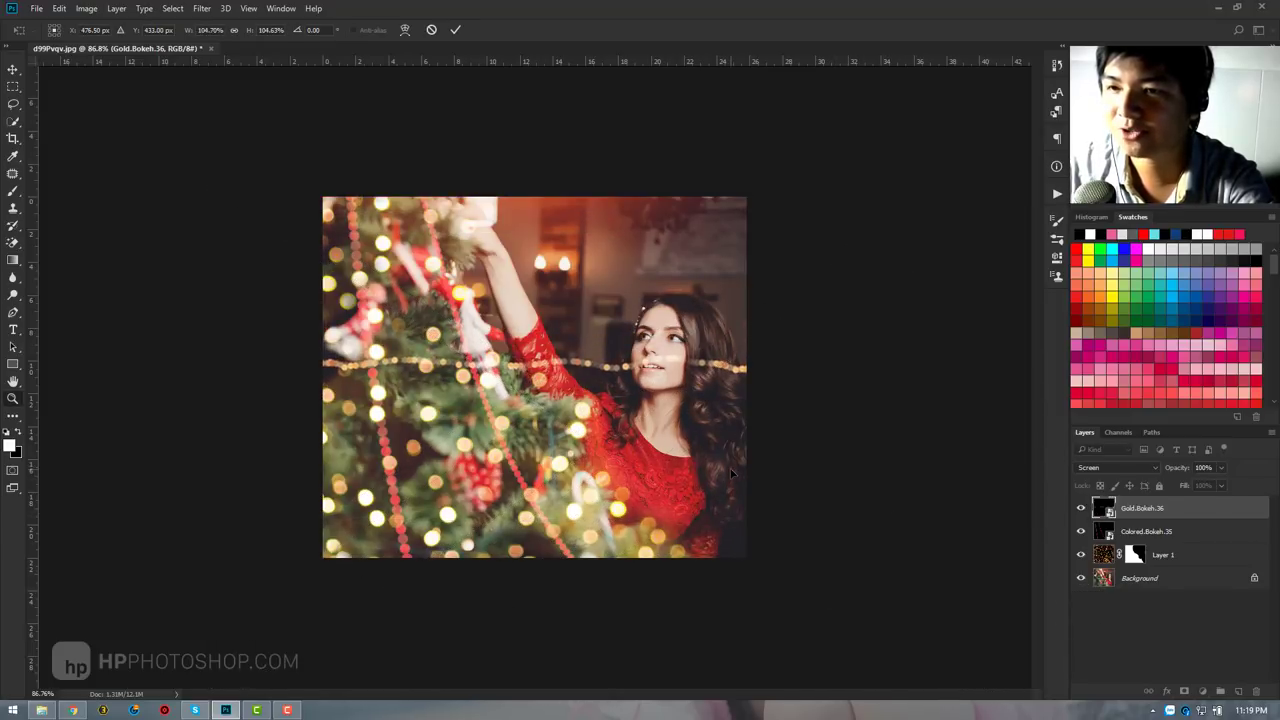
key(Return)
key(z)
click(695, 380)
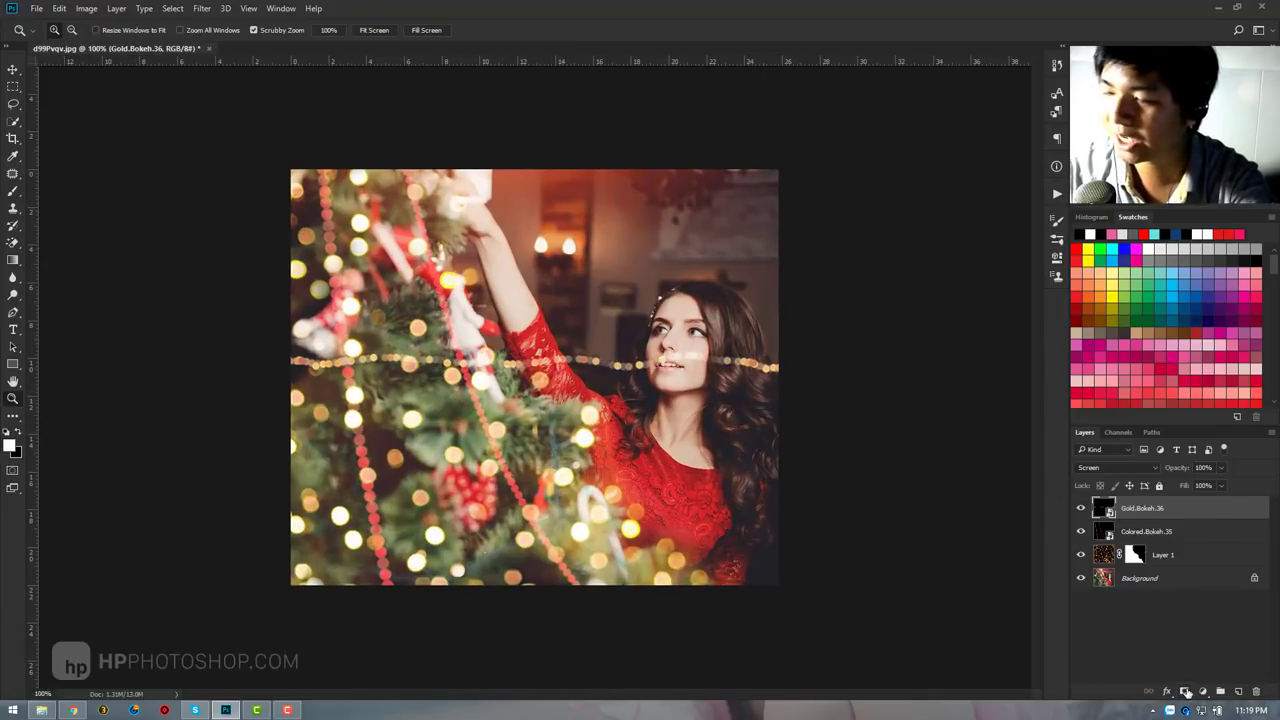
Add a mask to Gold.Bokeh.36 and paint black over the tree and the woman's face.
click(1184, 692)
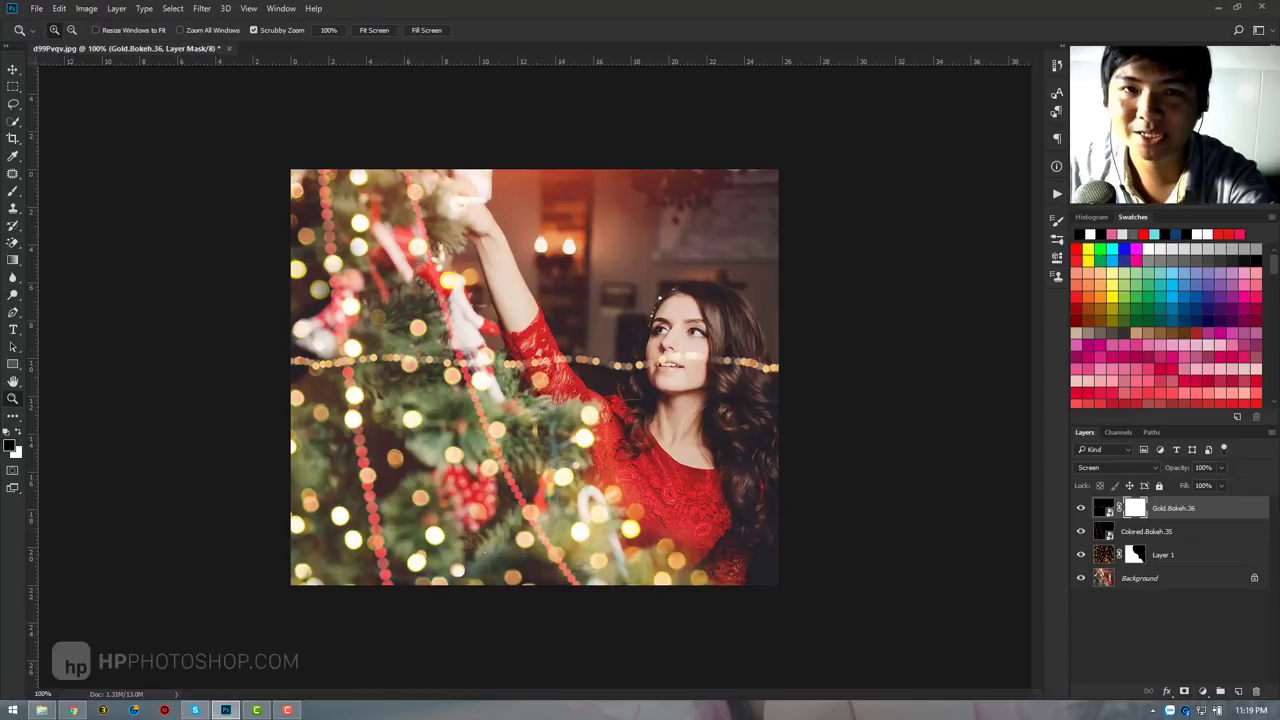
click(13, 192)
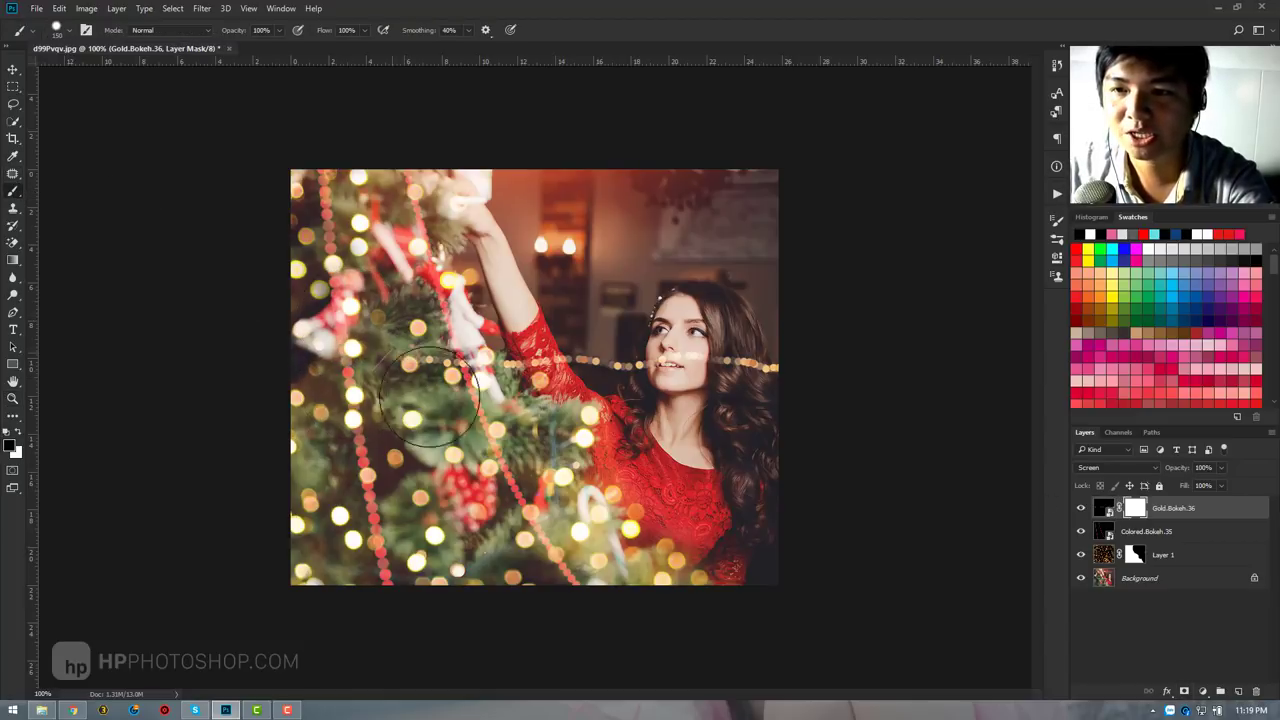
drag(458, 388, 483, 378)
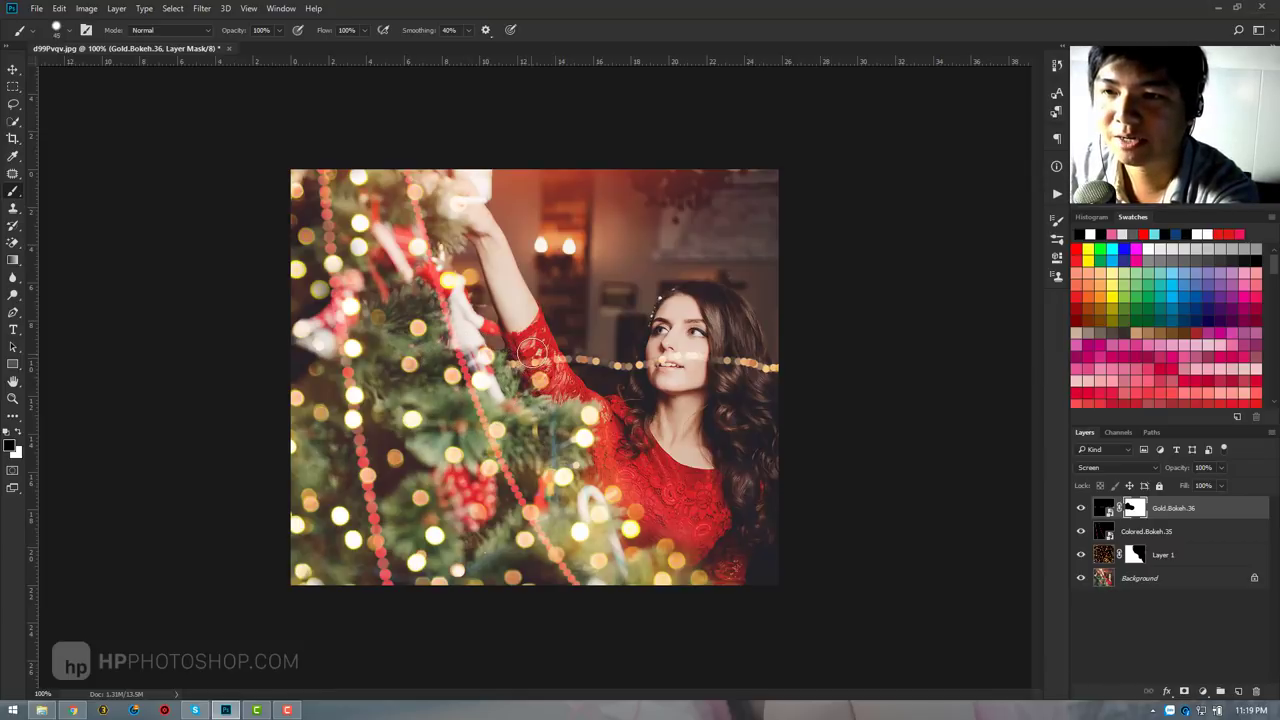
right_click(535, 362)
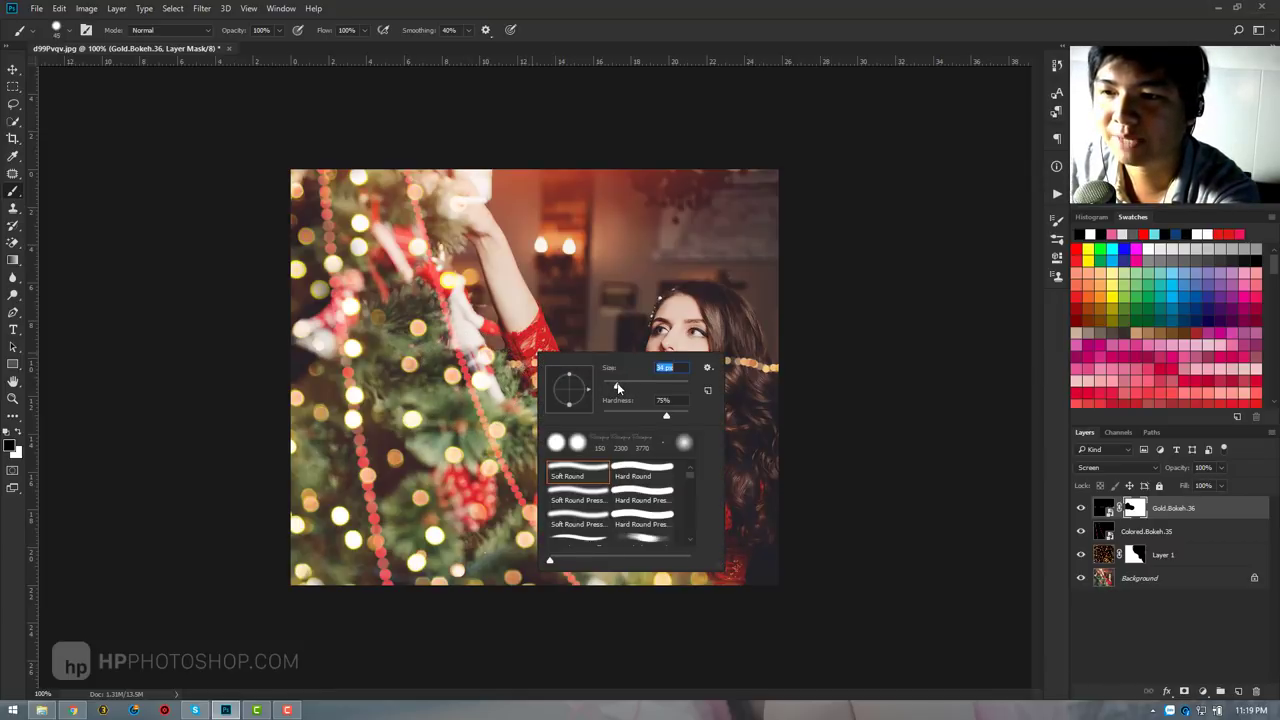
key(Return)
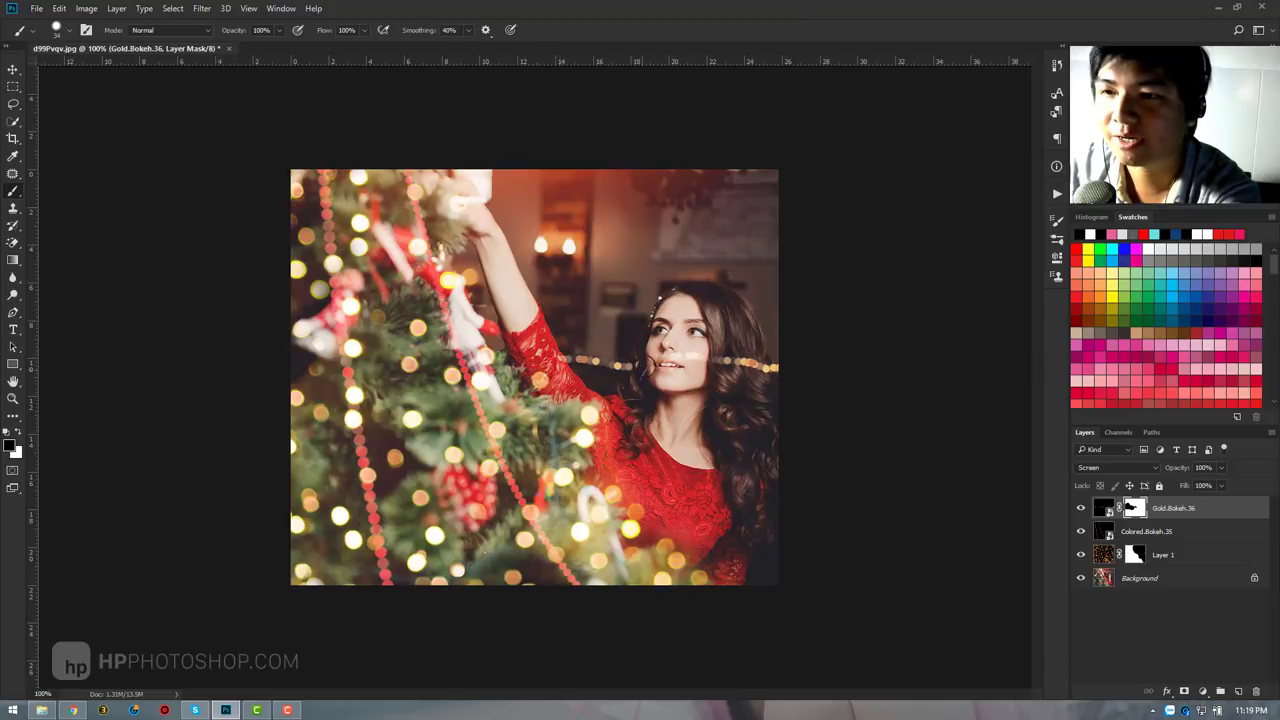
mouse_move(652, 360)
mouse_down()
mouse_move(696, 356)
mouse_move(673, 380)
mouse_move(772, 368)
mouse_up()
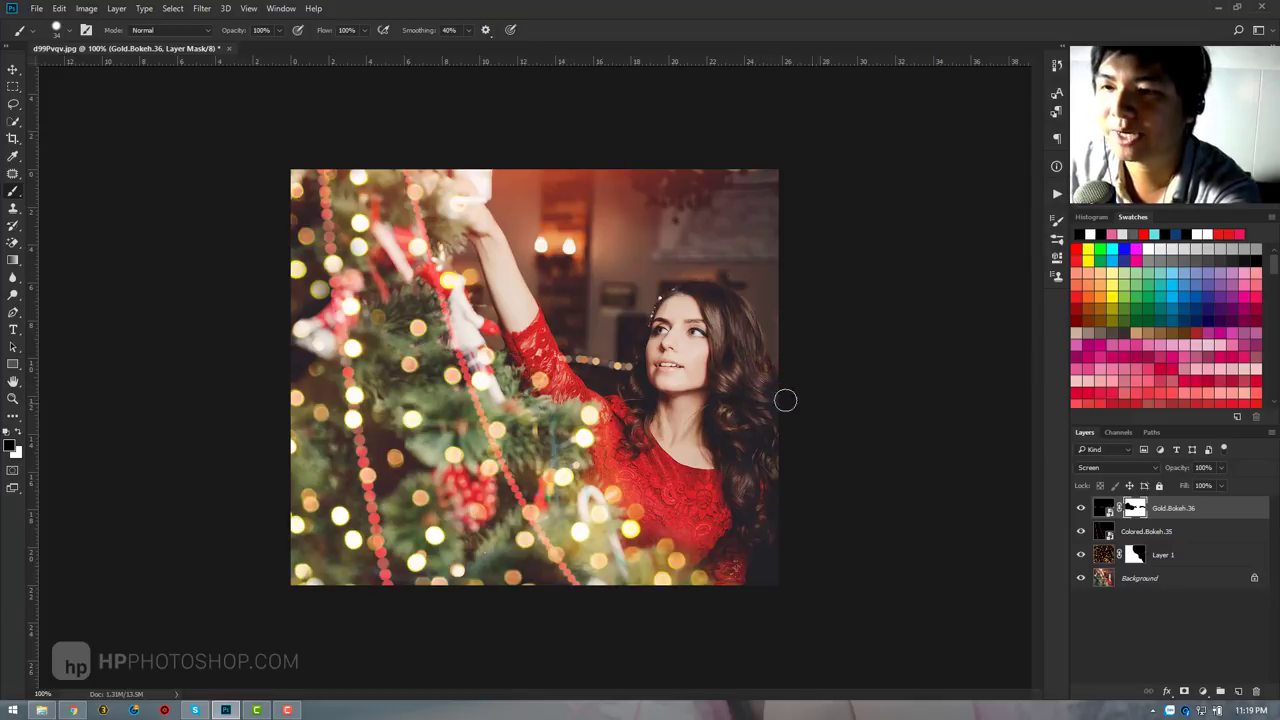
key(z)
drag(690, 418, 551, 402)
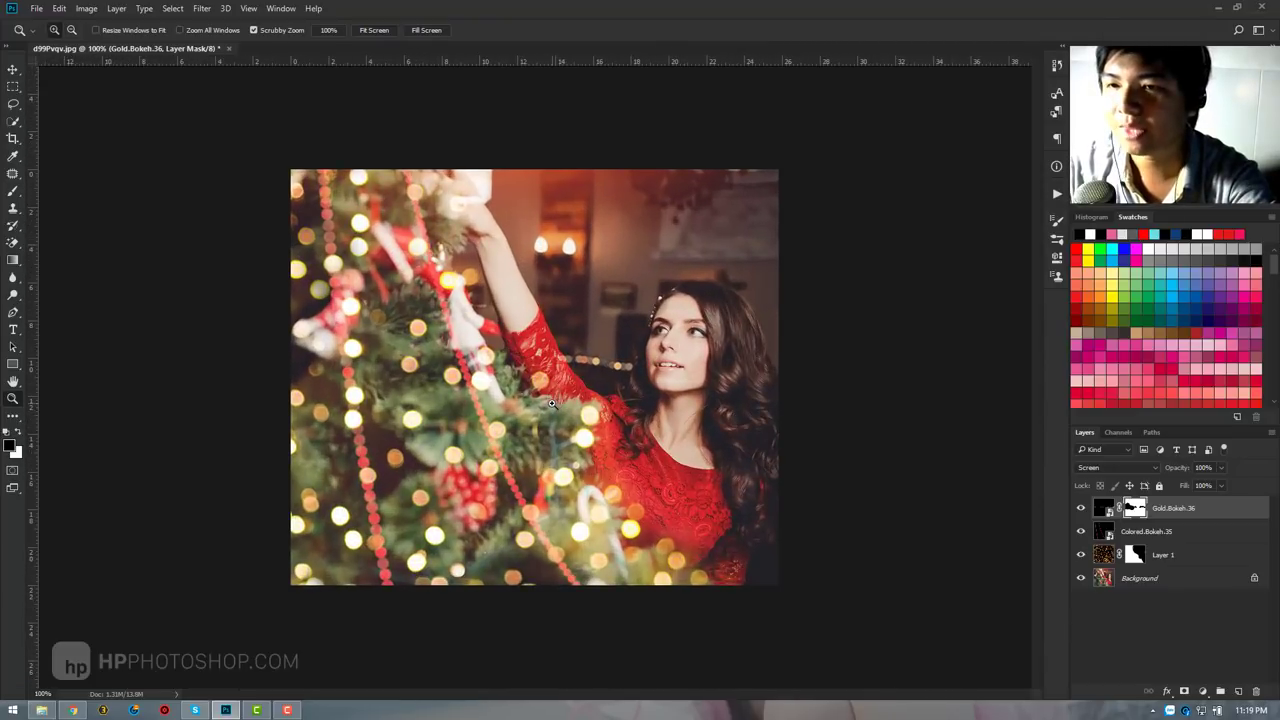
alt+click(551, 402)
click(1080, 508)
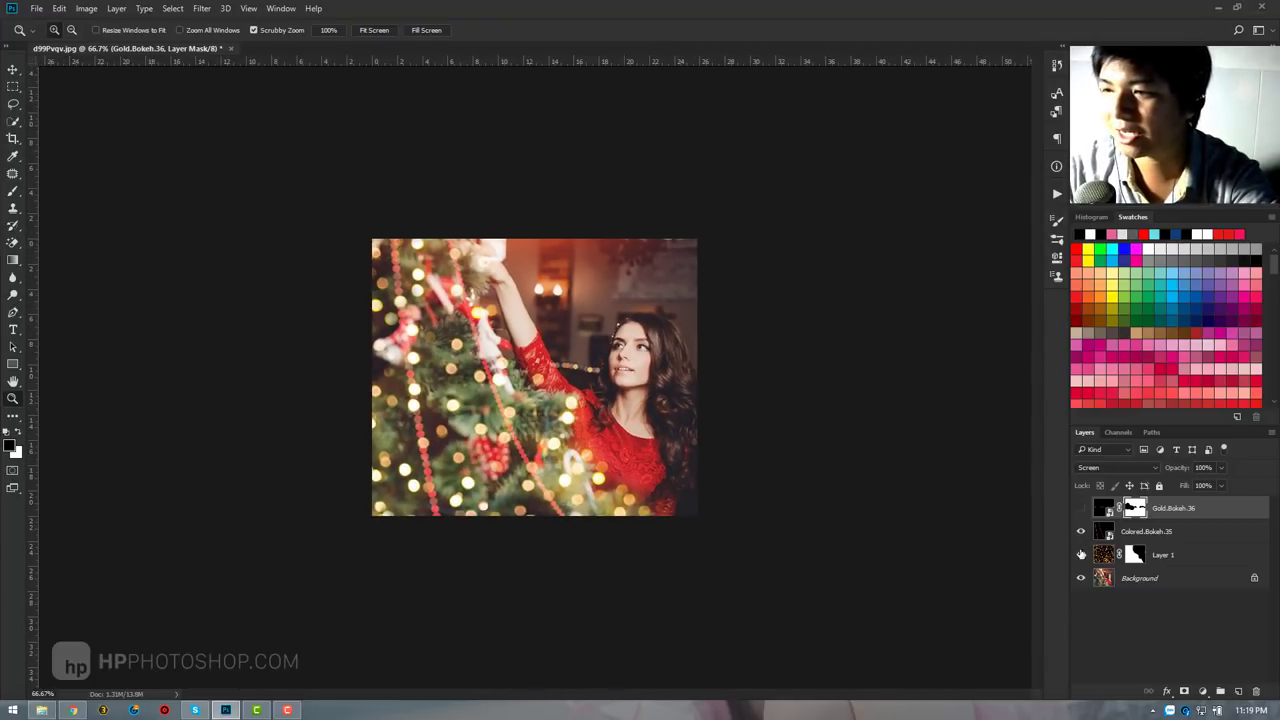
click(1080, 554)
click(1080, 508)
drag(560, 376, 535, 376)
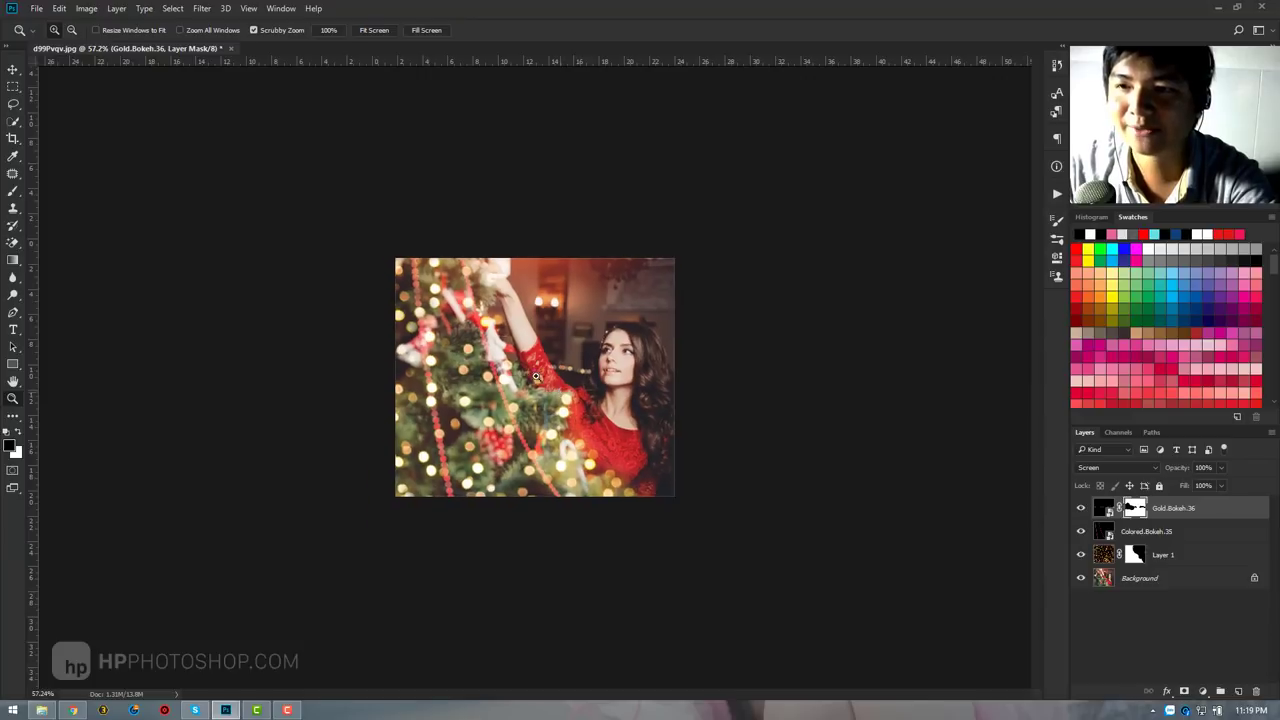
click(535, 376)
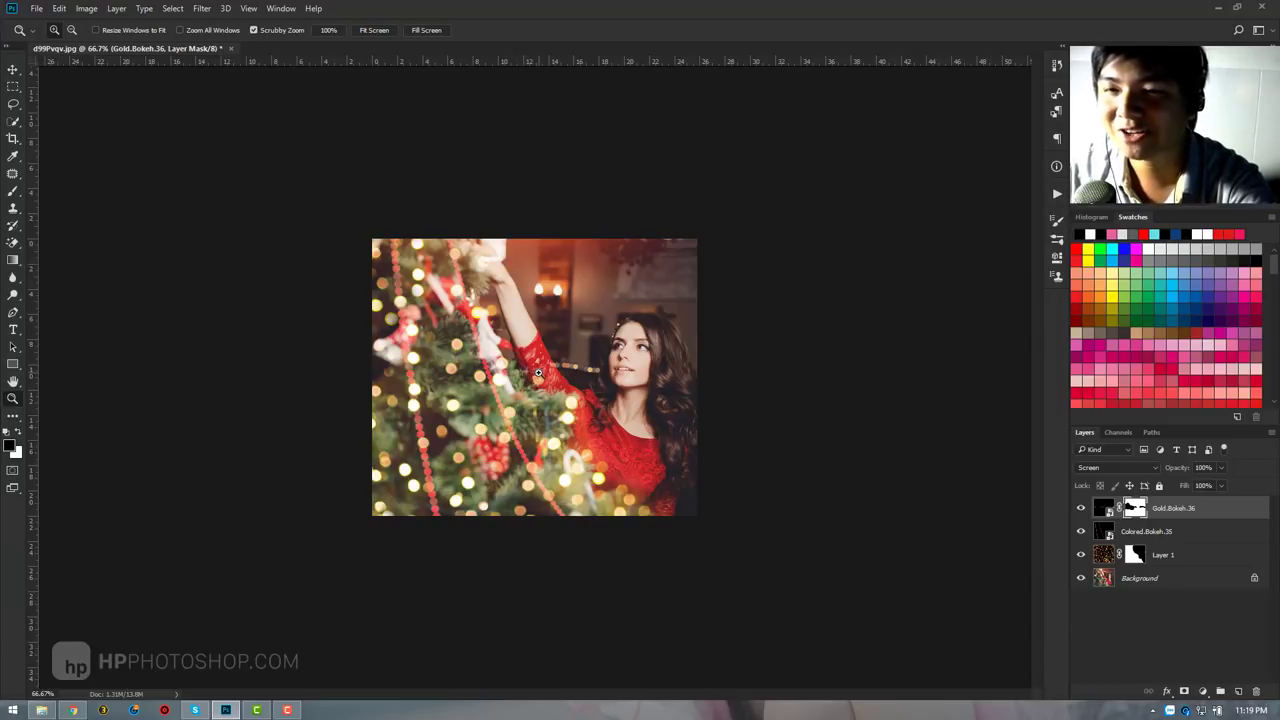
right_click(540, 377)
click(590, 425)
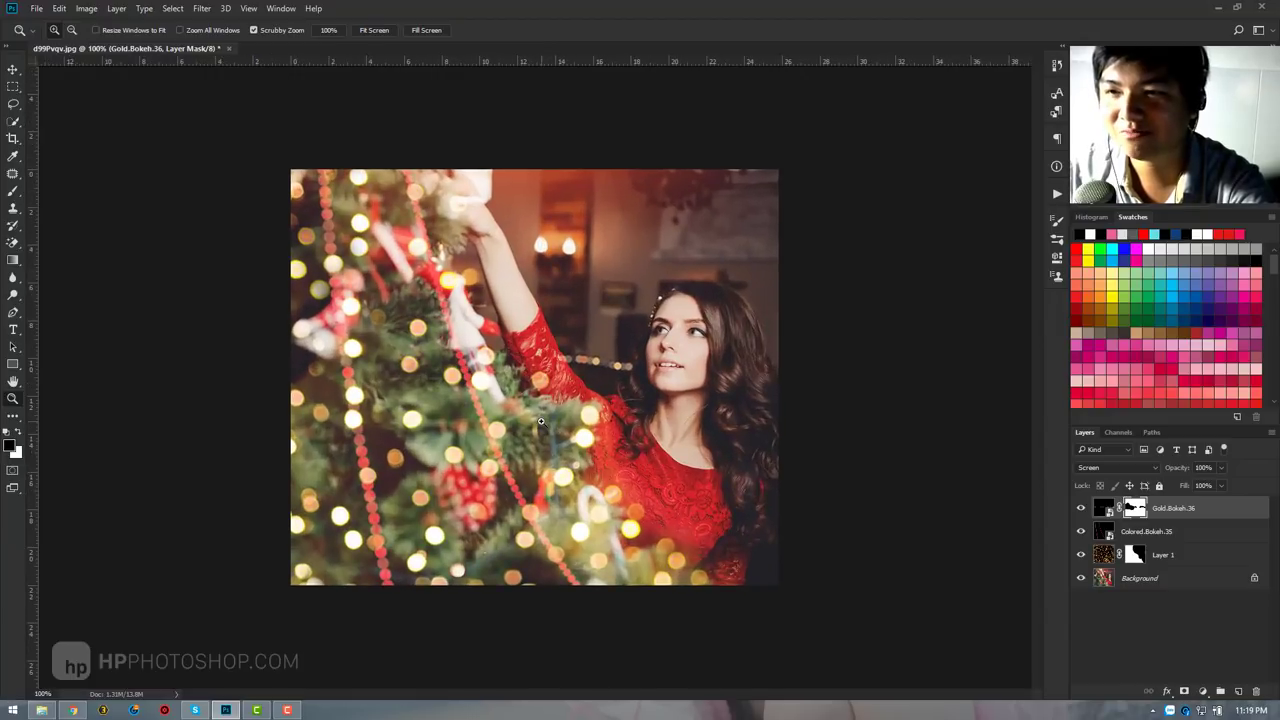